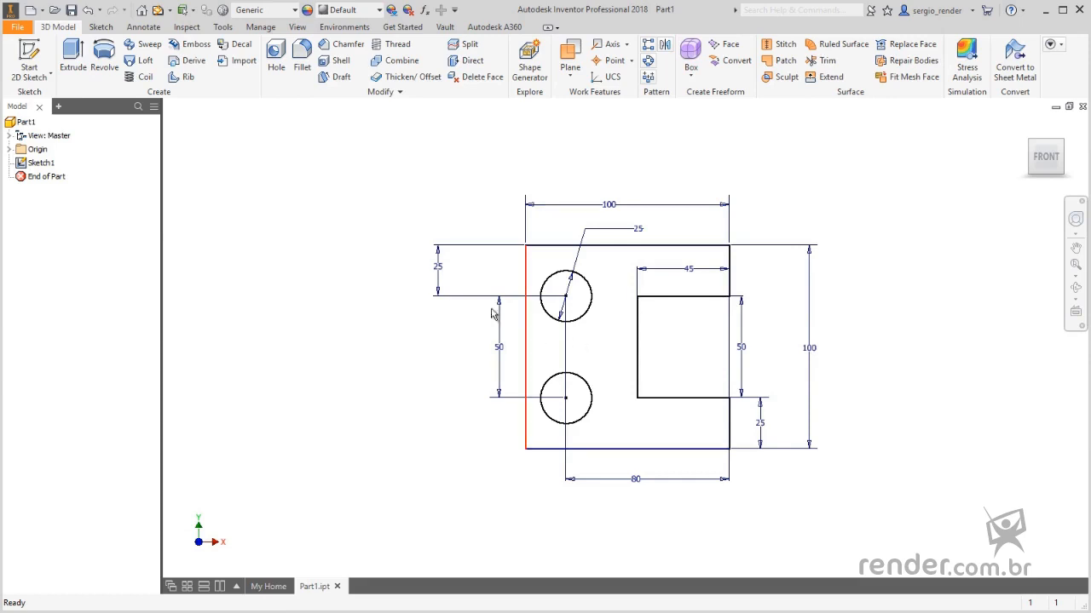
# Close the current part and create a new part from the metric Standard (mm).ipt template
pyautogui.click(102, 27)
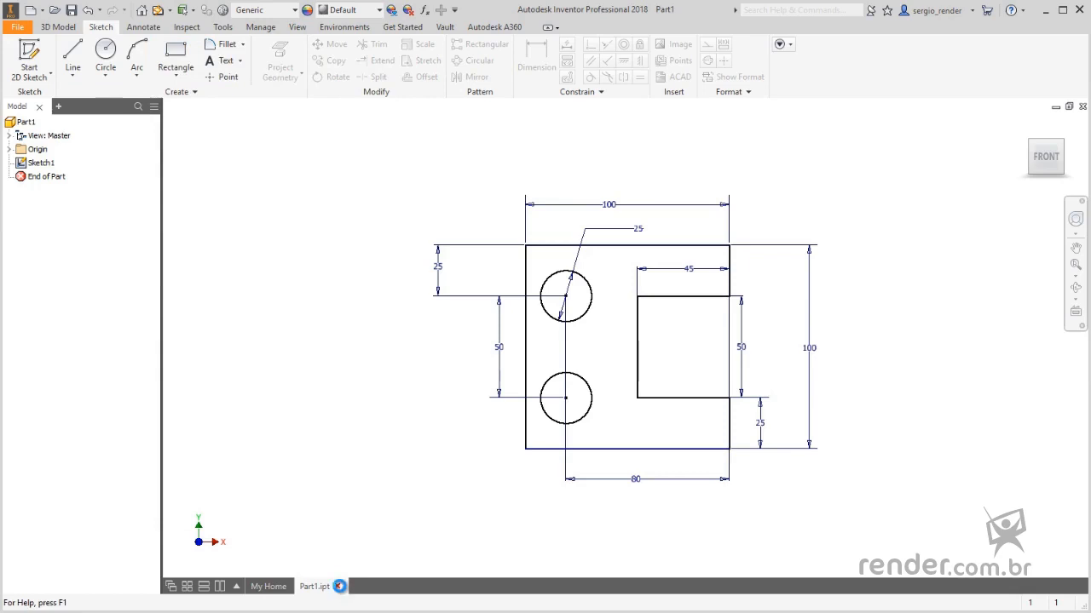
pyautogui.click(339, 586)
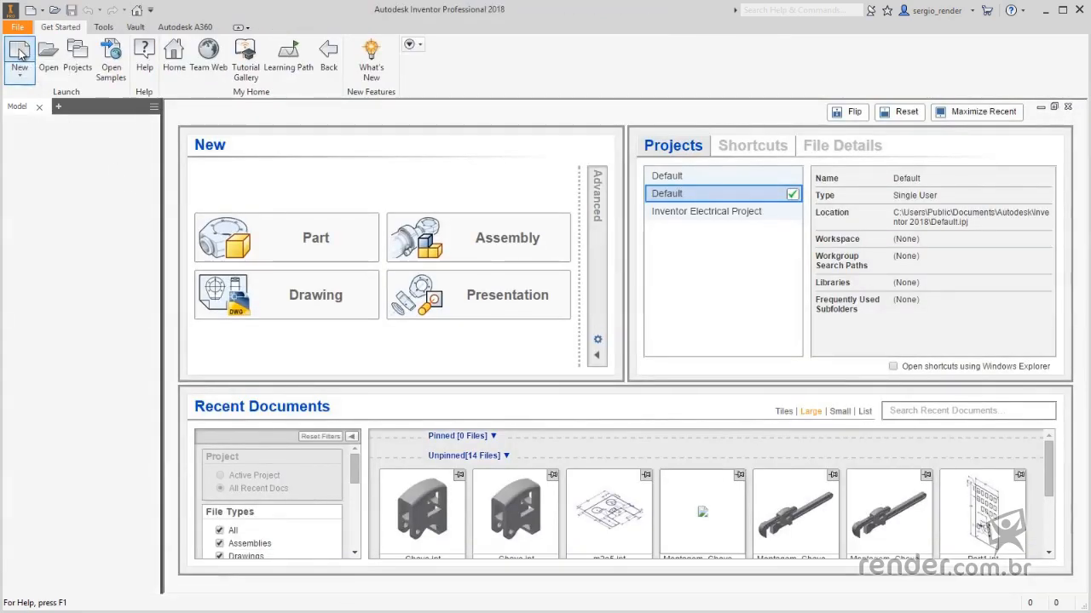
pyautogui.click(21, 53)
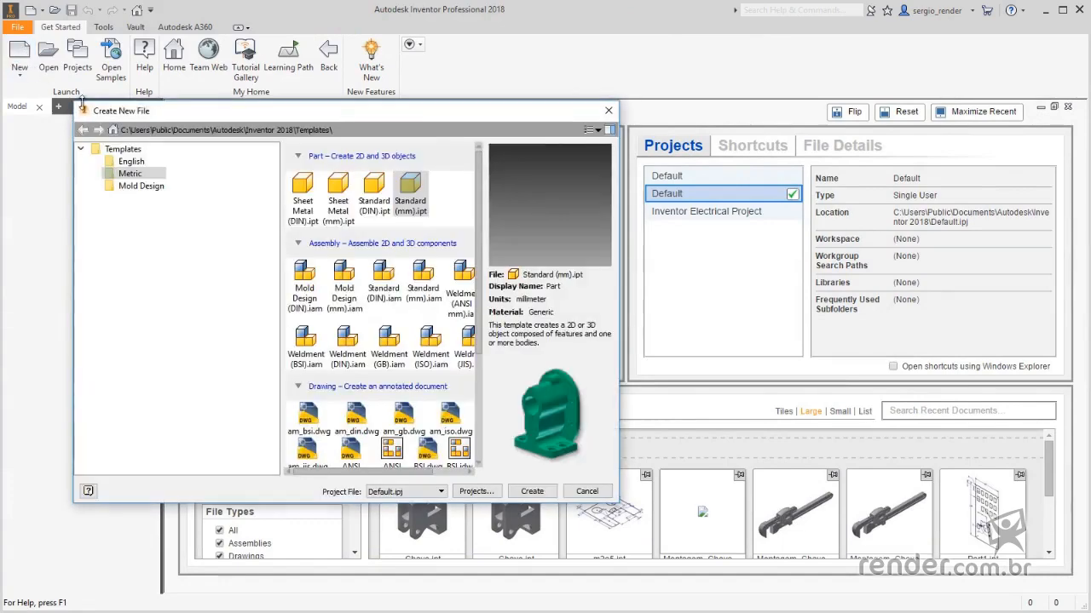
pyautogui.doubleClick(419, 213)
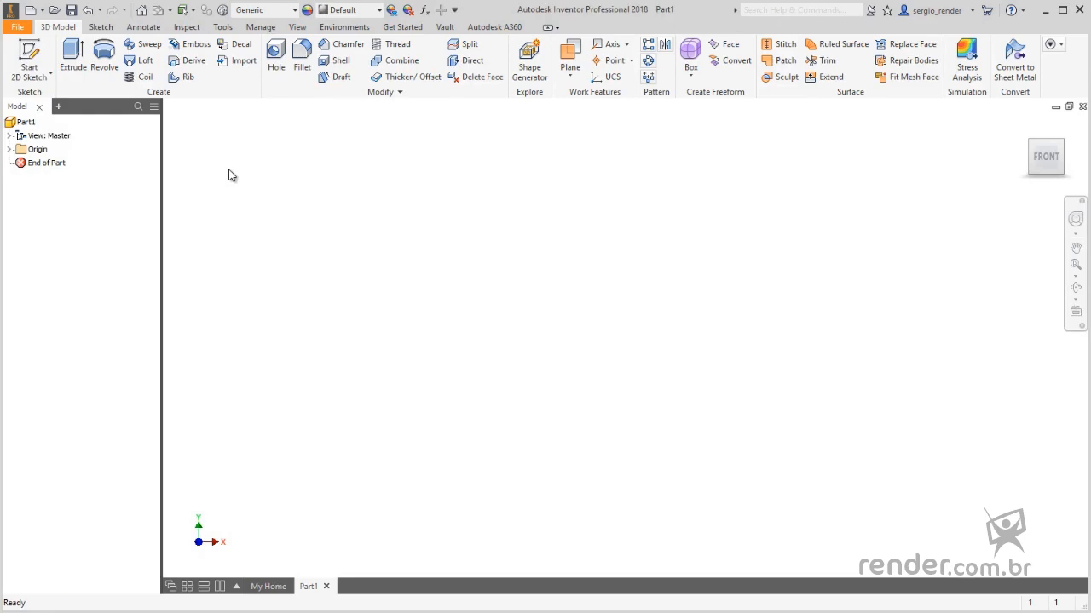
# Expand the part's Origin folder and preview the XY Plane as a possible sketch plane
pyautogui.click(31, 58)
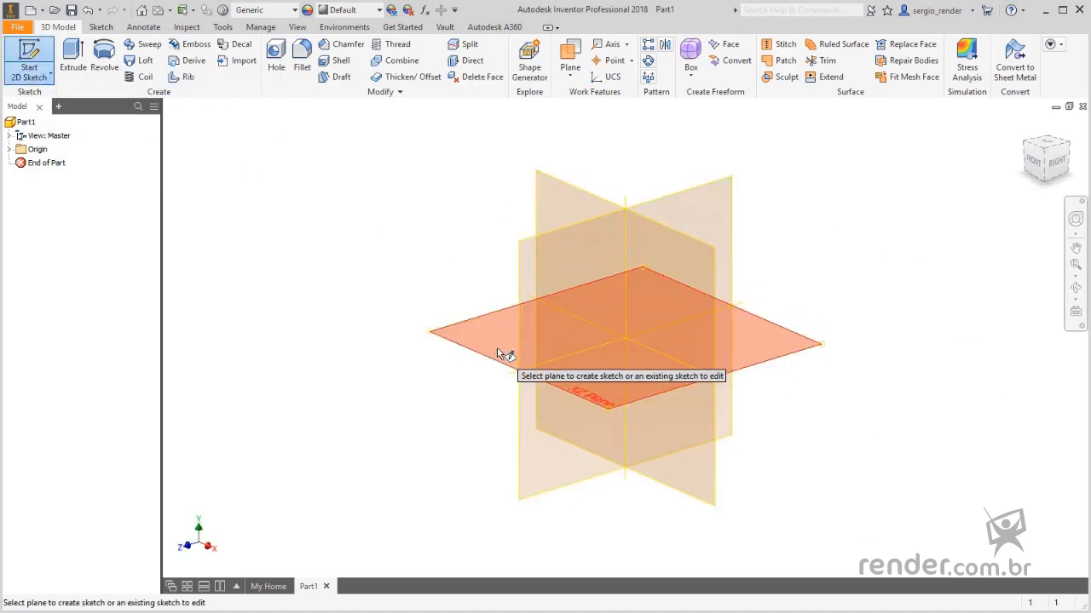
pyautogui.press('Escape')
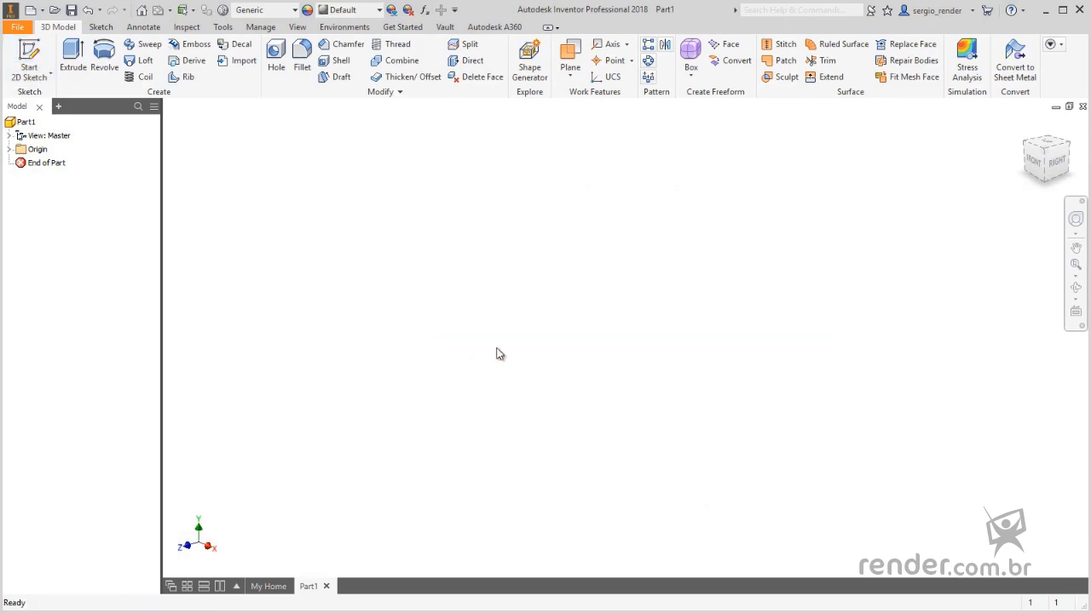
pyautogui.click(10, 150)
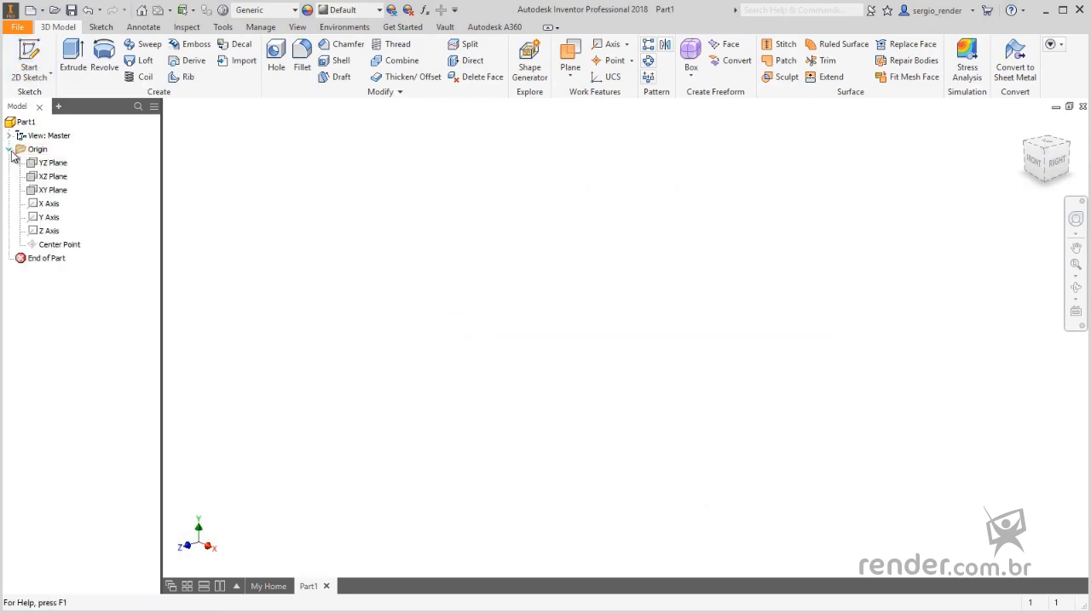
pyautogui.click(49, 193)
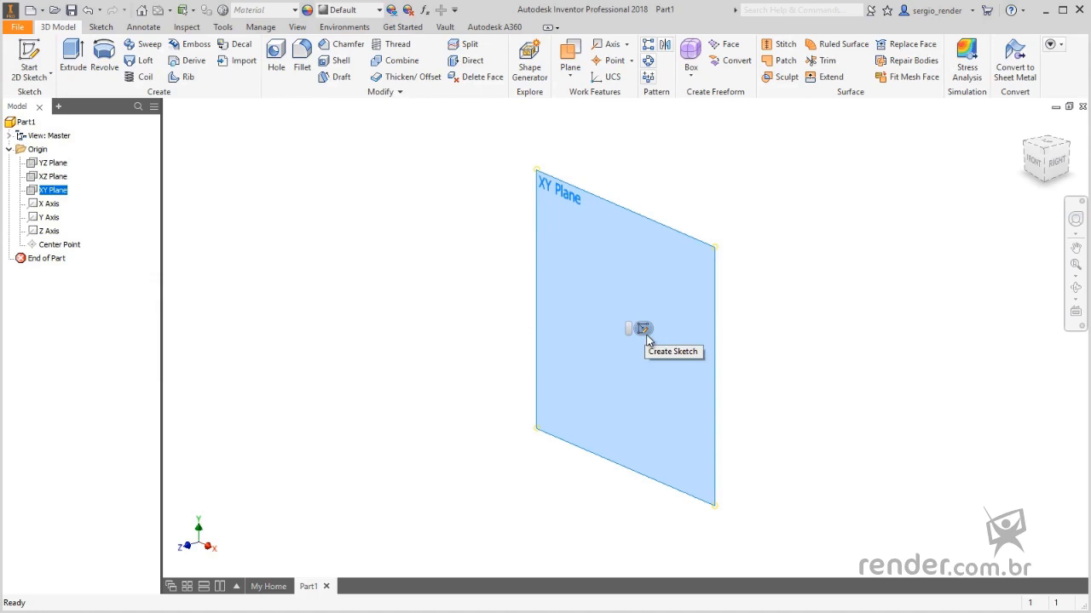
pyautogui.click(452, 259)
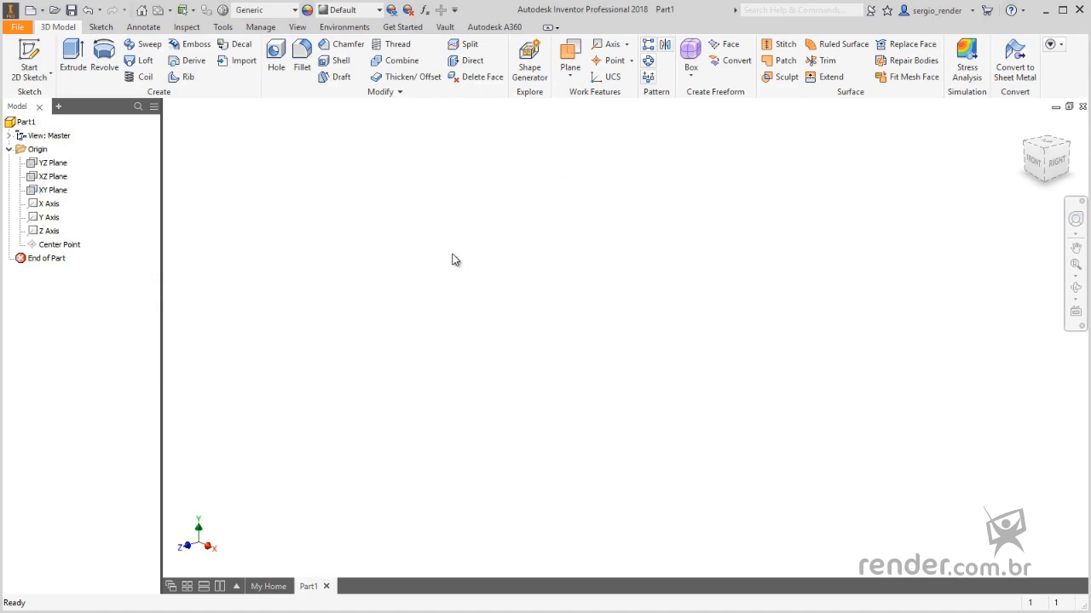
# Examine the sketch-on-new-part-creation choices in the Part section of the application options
pyautogui.click(220, 28)
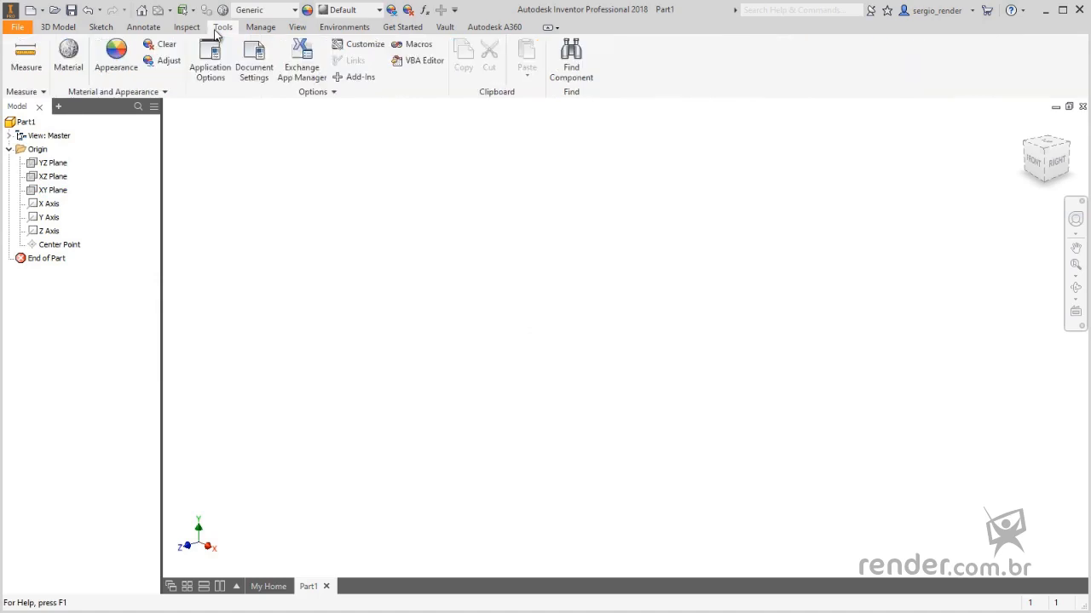
pyautogui.click(210, 58)
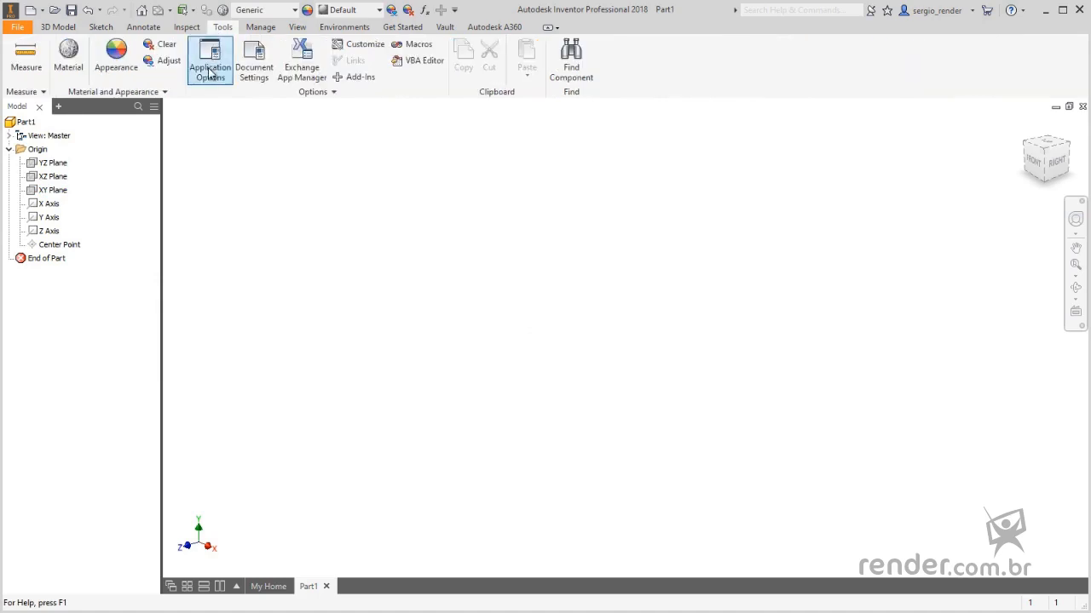
pyautogui.click(245, 80)
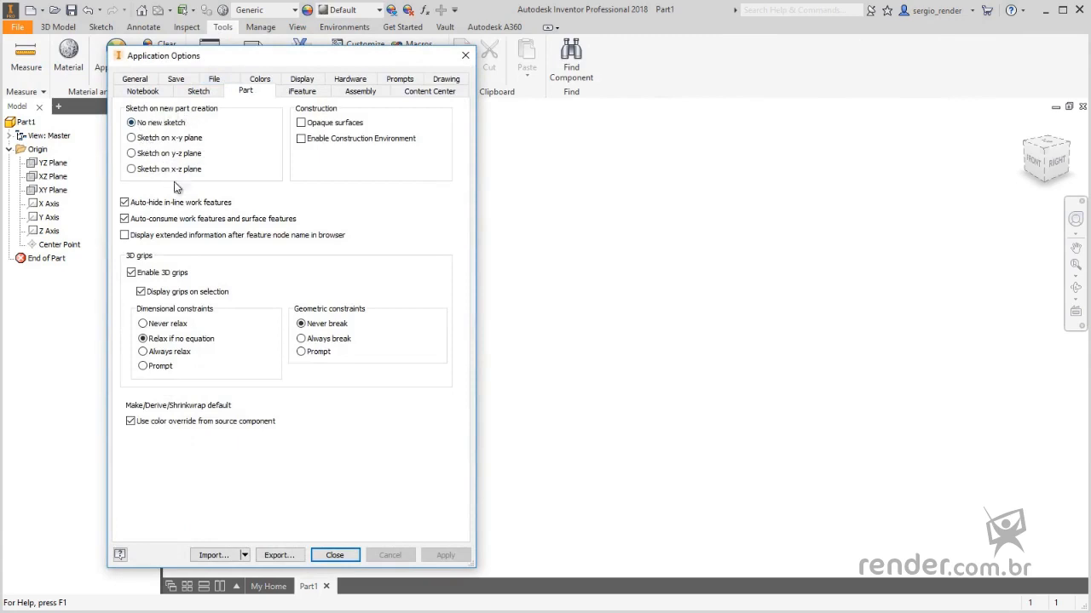
pyautogui.click(334, 554)
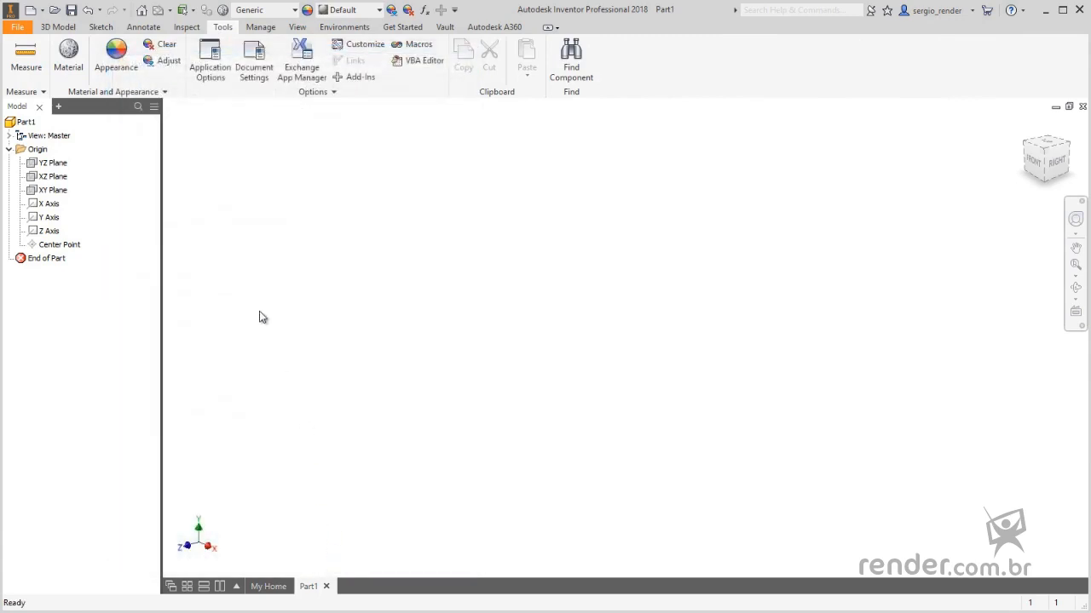
# Create a new 2D sketch on the XY Plane
pyautogui.click(56, 190)
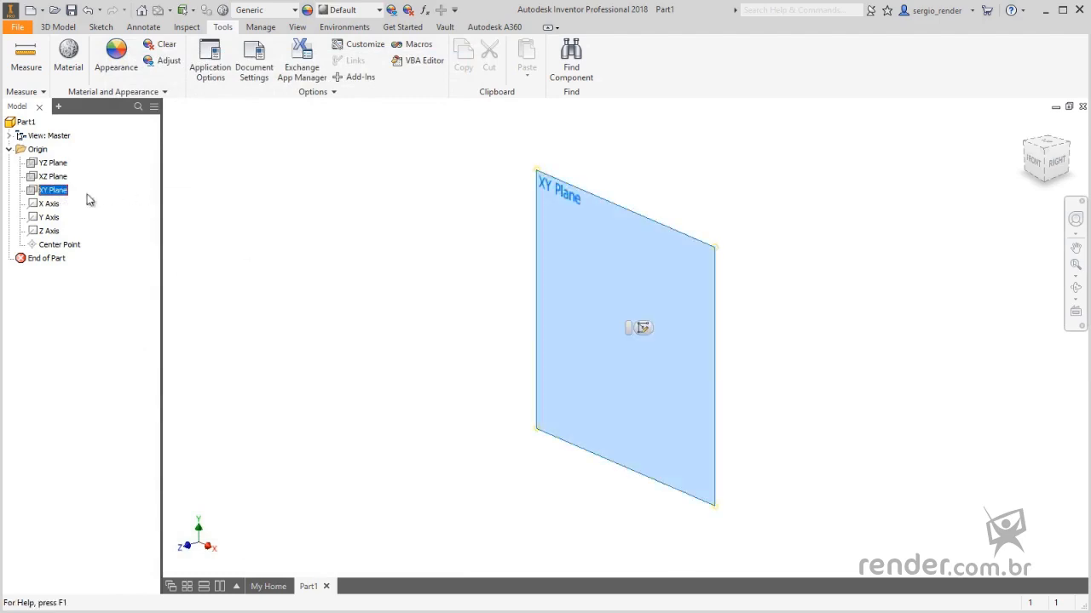
pyautogui.click(643, 328)
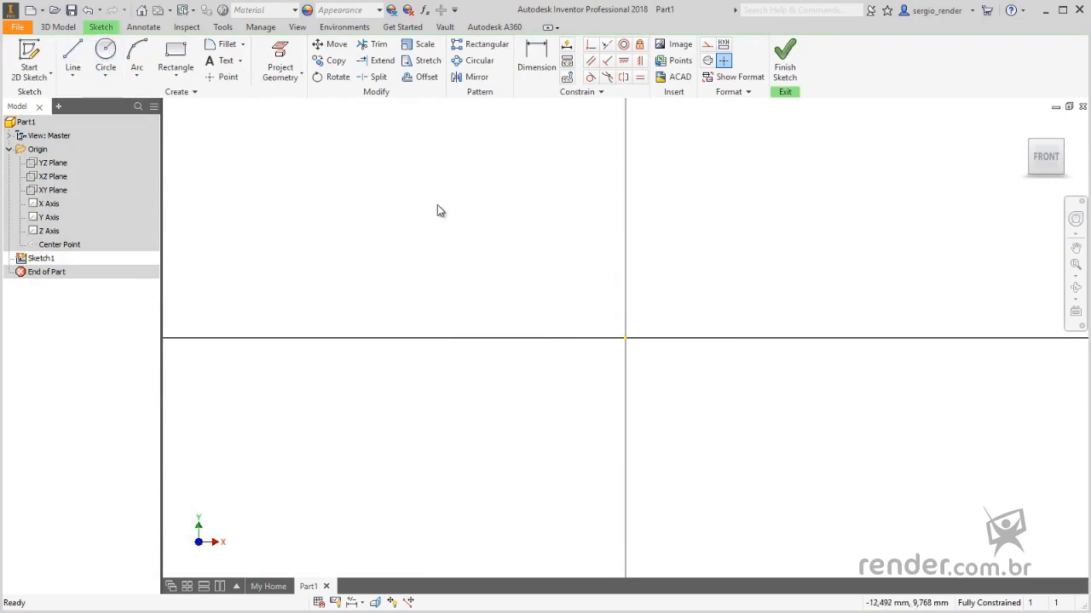
pyautogui.click(75, 60)
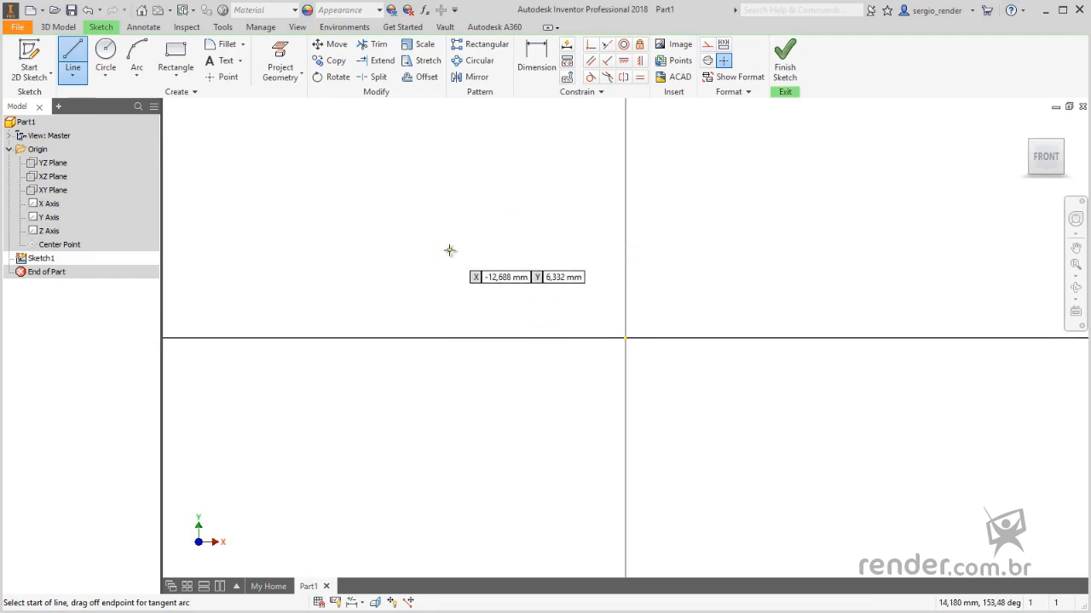
pyautogui.press('Escape')
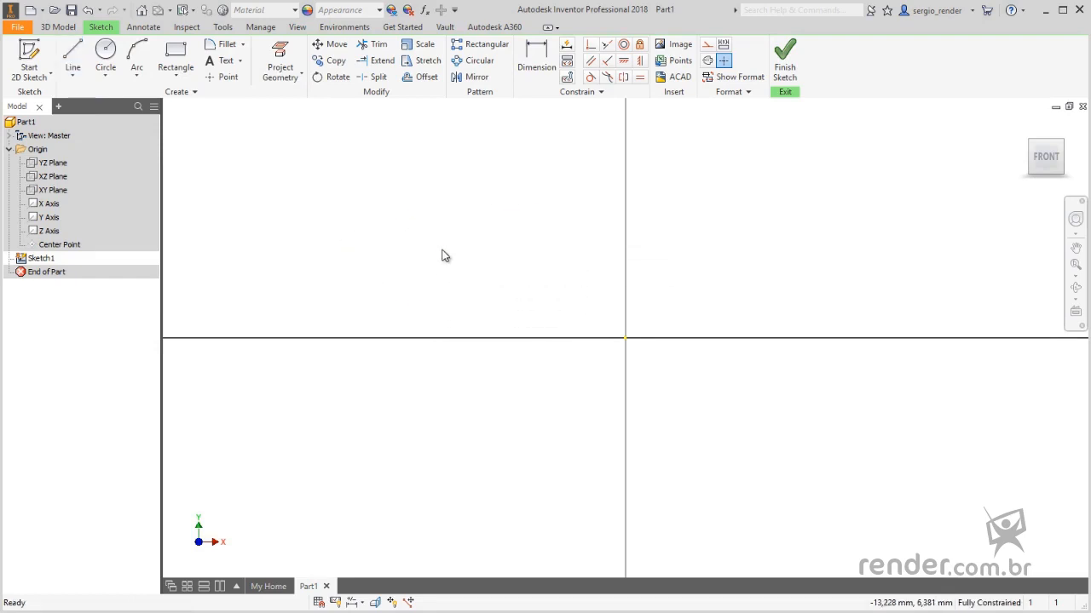
pyautogui.click(75, 78)
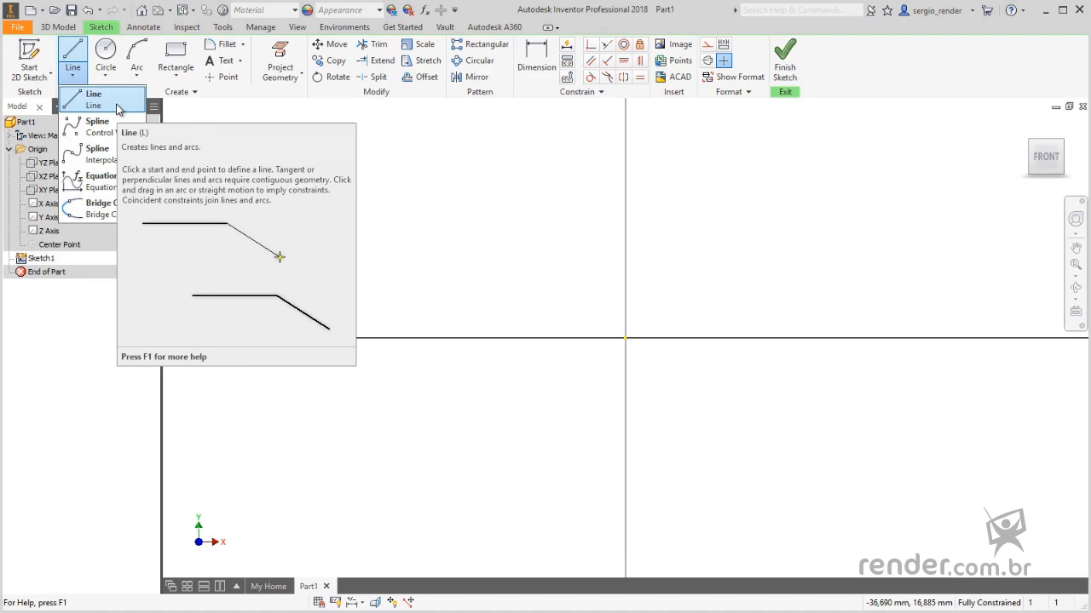
pyautogui.click(211, 123)
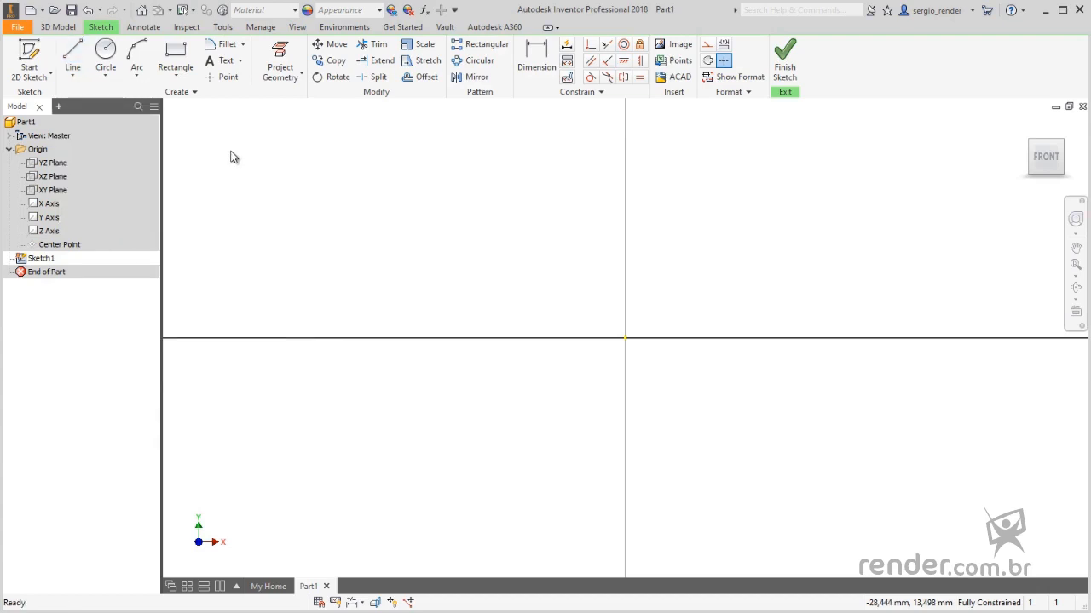
# Sketch a closed eight-line profile from the origin, about 14.7 mm wide and 12.6 mm high, with a notch in its right side and a slanted left edge
pyautogui.press('l')
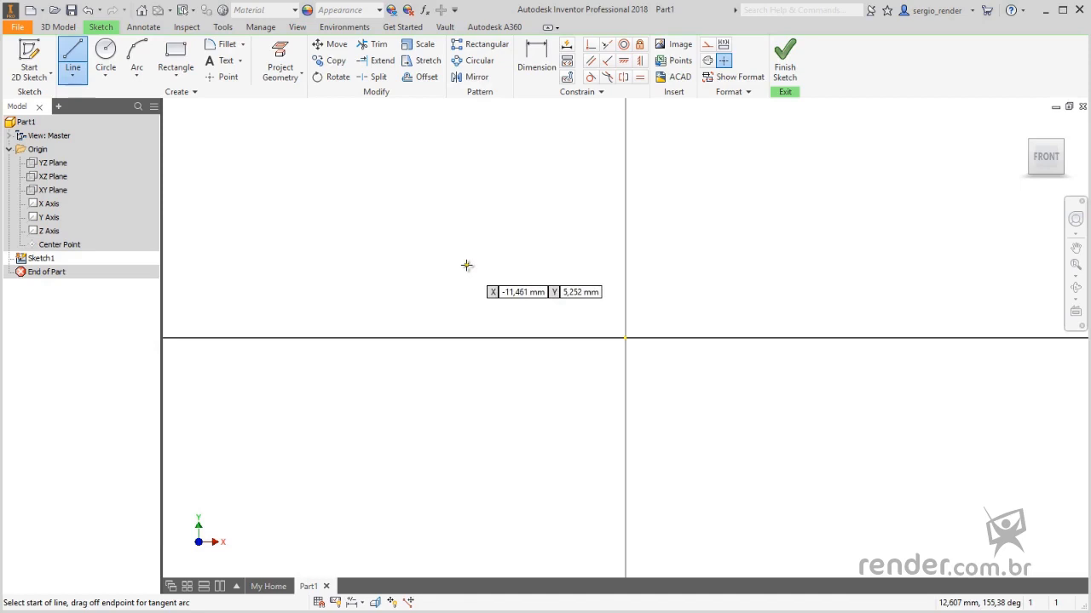
pyautogui.click(625, 338)
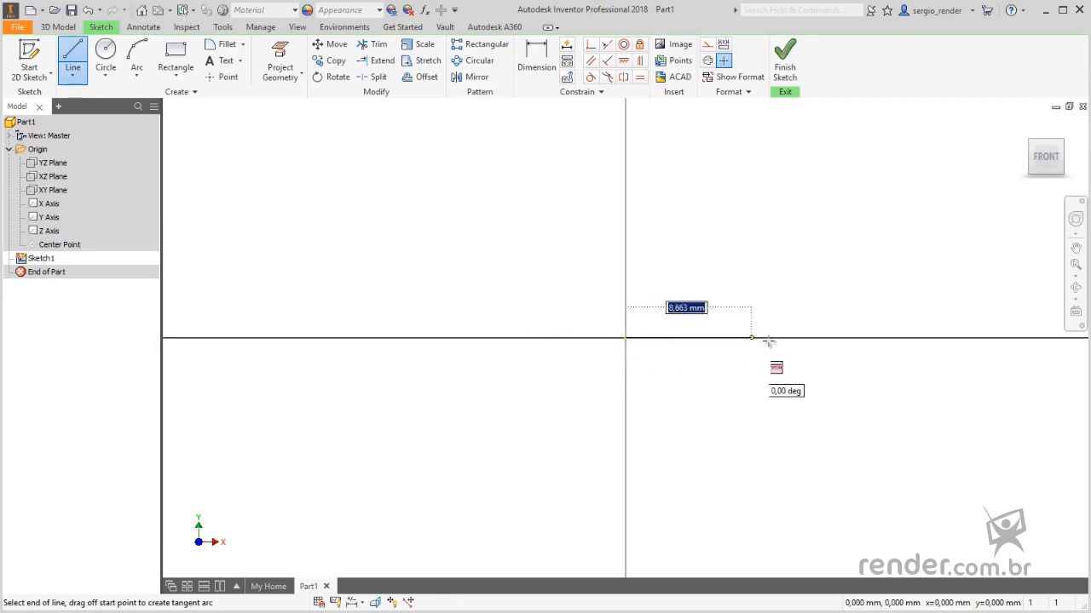
pyautogui.click(828, 339)
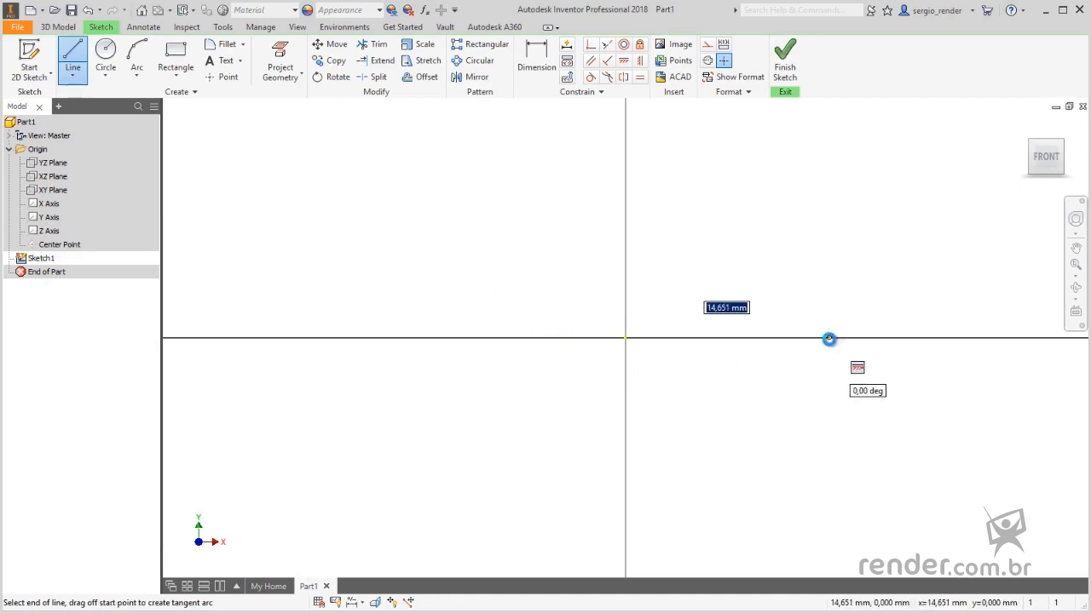
pyautogui.click(828, 271)
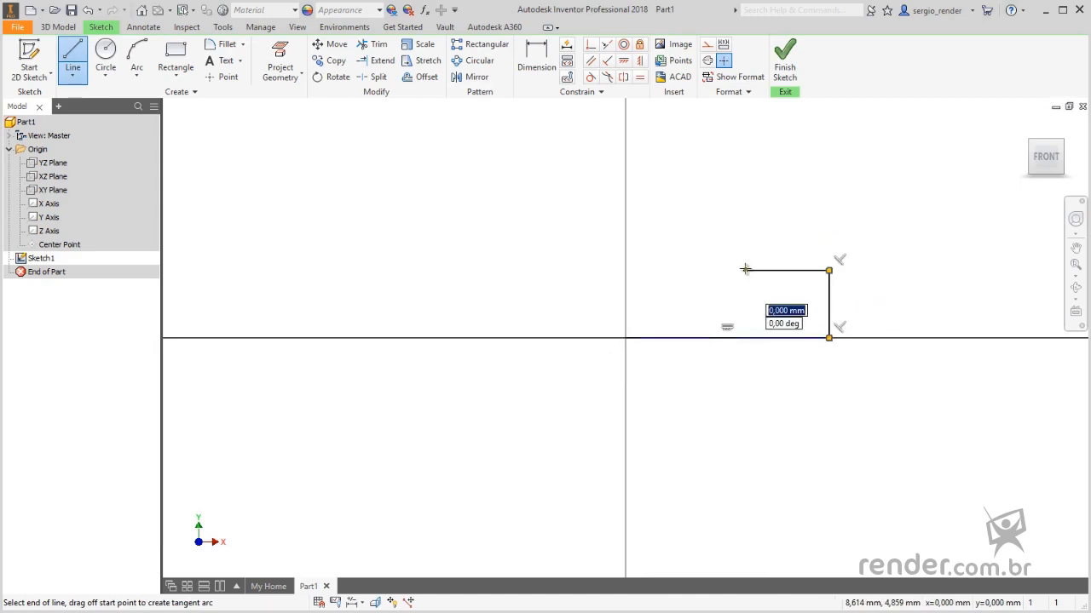
pyautogui.click(746, 270)
pyautogui.click(745, 219)
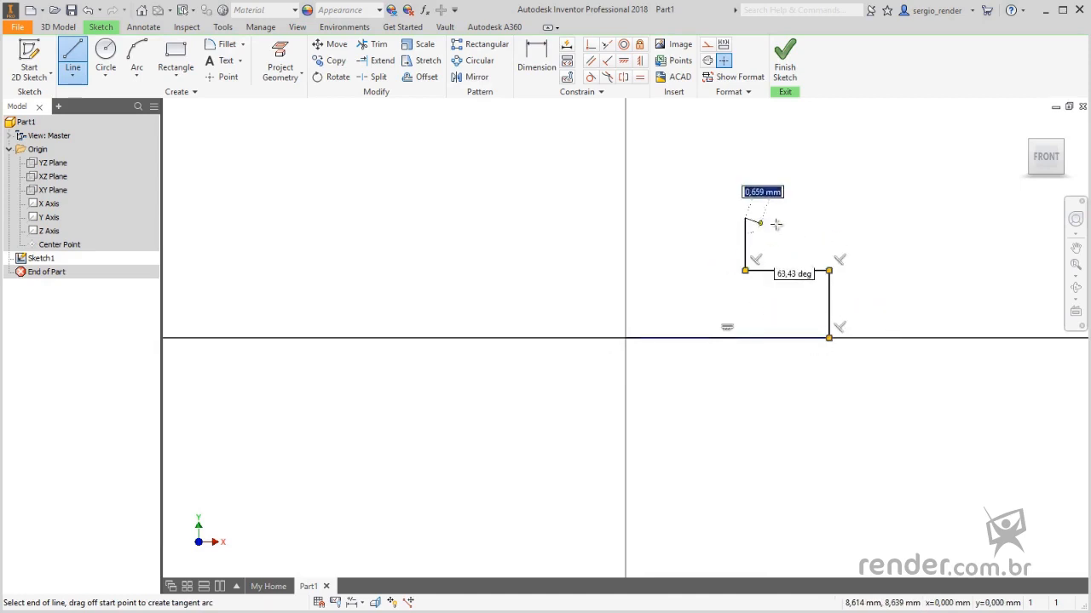
pyautogui.click(828, 230)
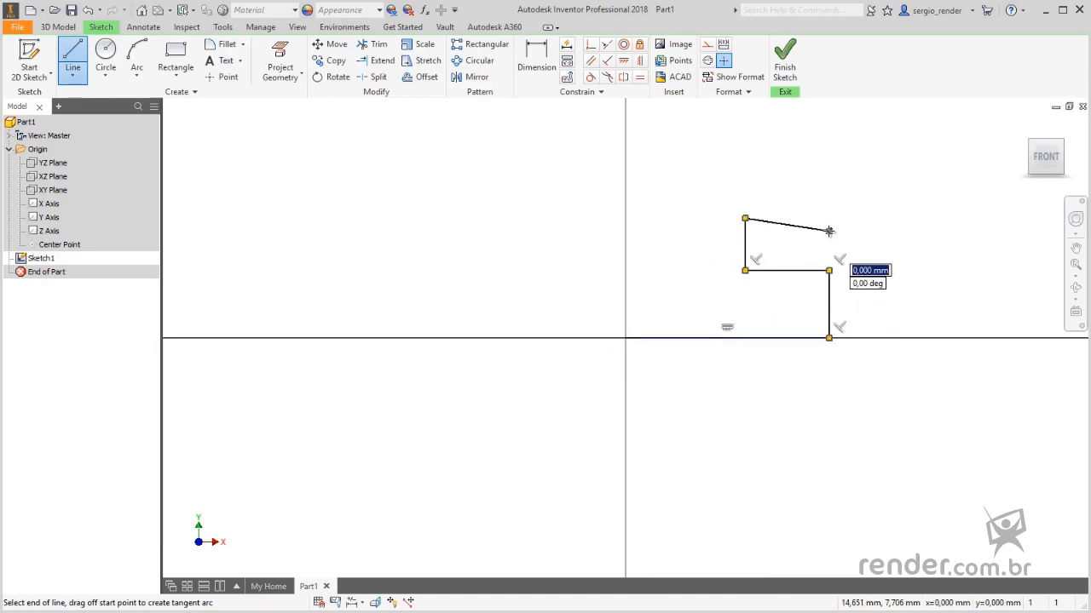
pyautogui.click(828, 163)
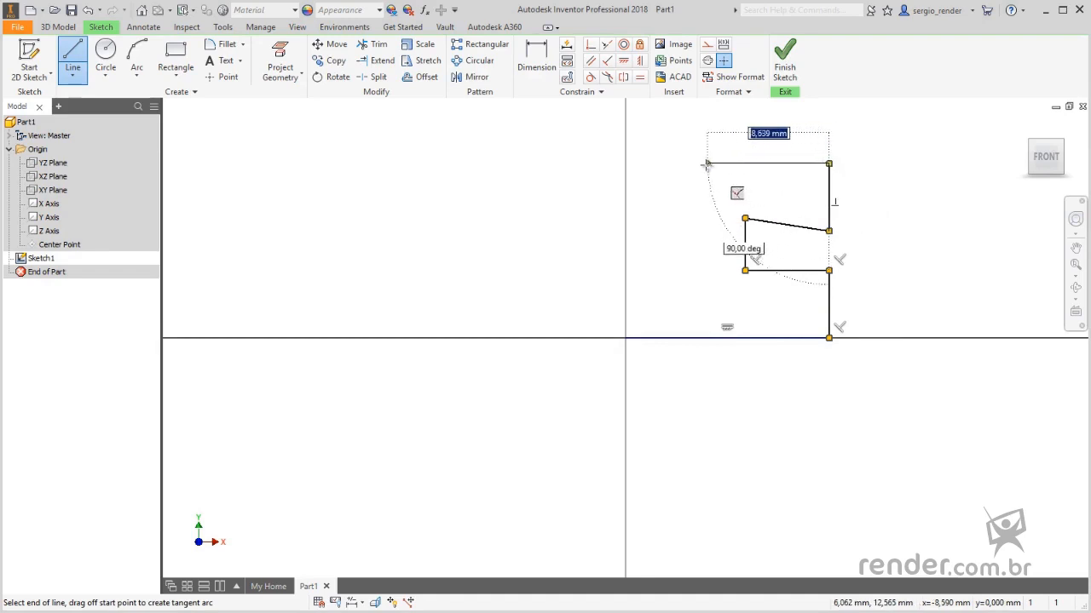
pyautogui.click(658, 164)
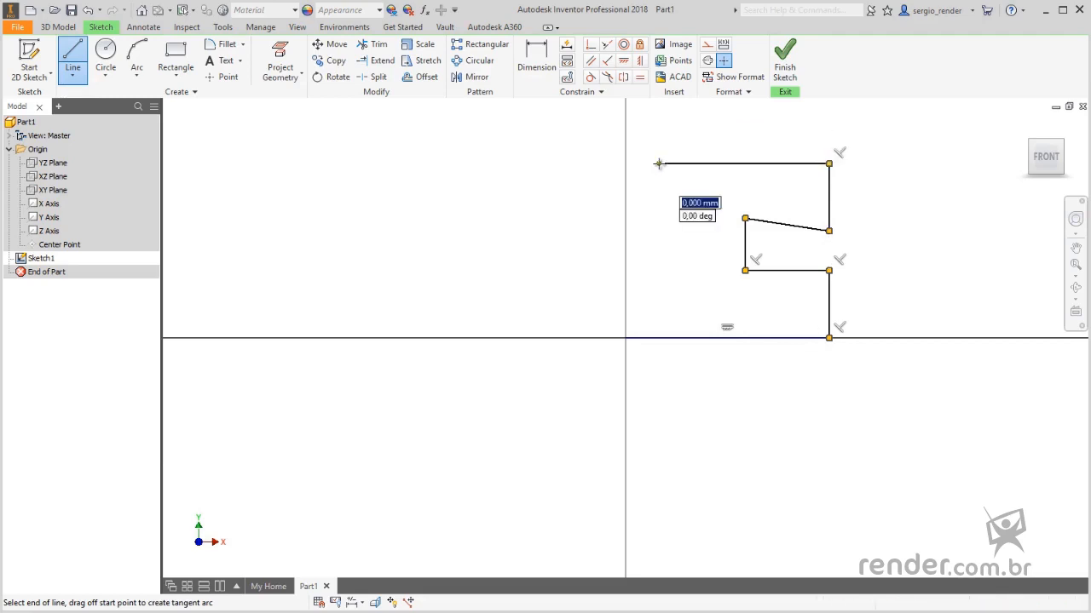
pyautogui.click(625, 337)
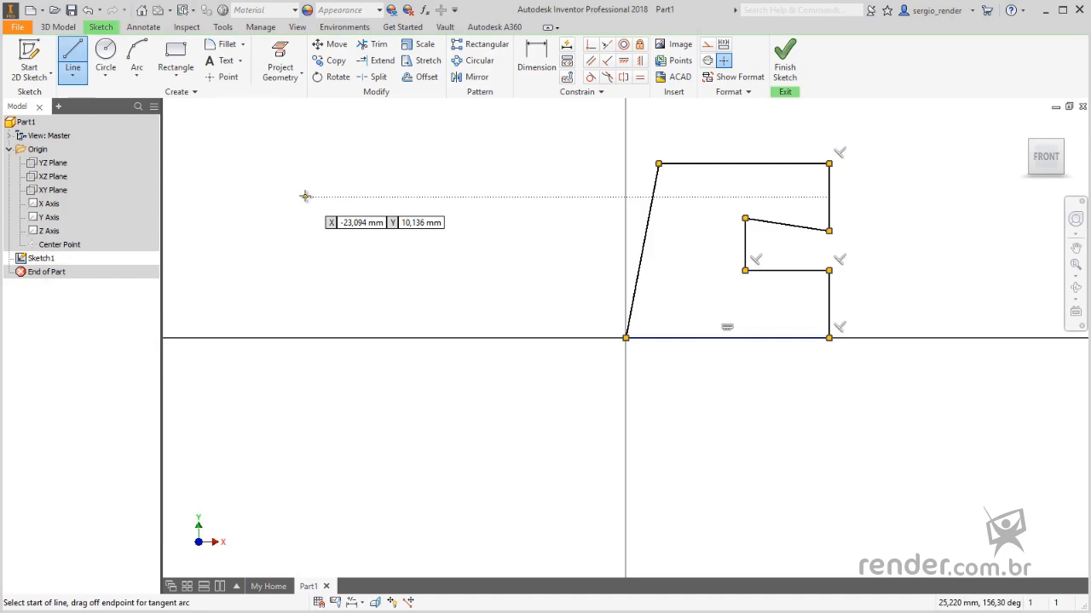
# Try to start another line at the exact coordinates X -20 mm, Y 5 mm
pyautogui.press('Tab')
pyautogui.write('-20')
pyautogui.press('Tab')
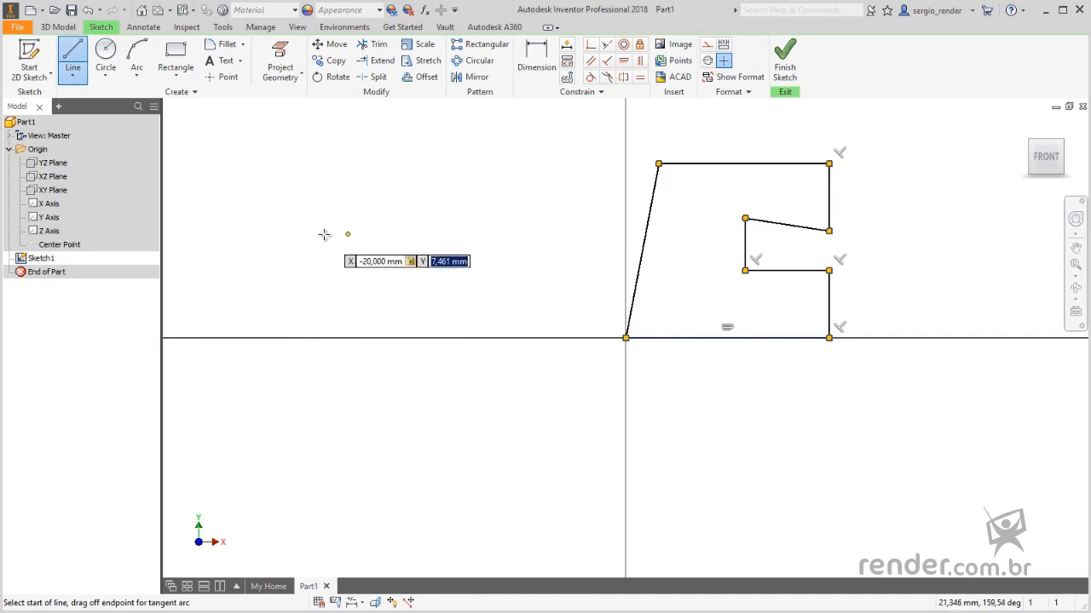
pyautogui.write('5')
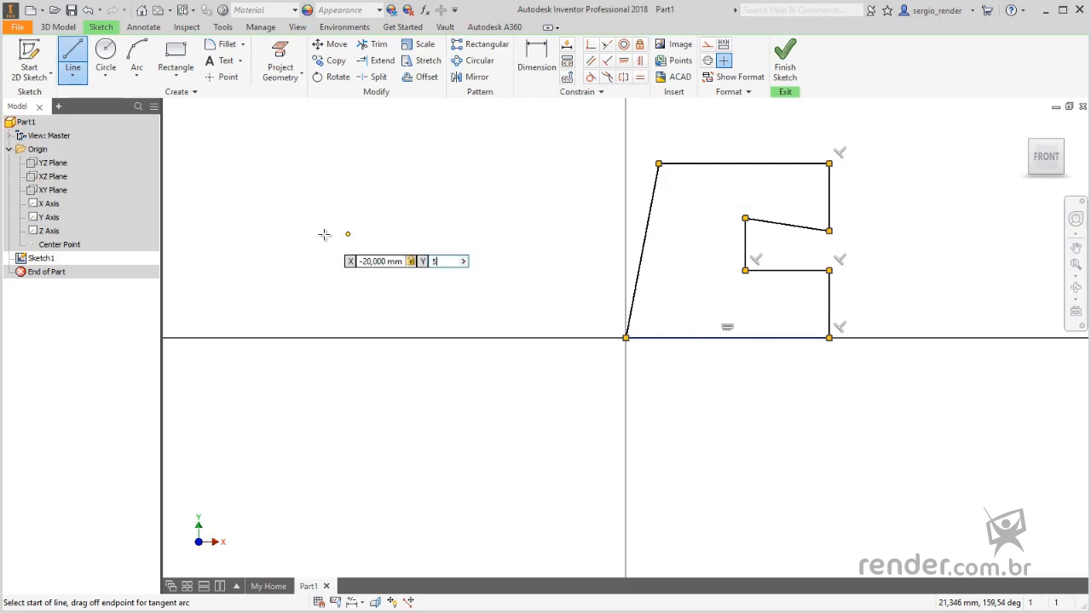
pyautogui.press('Return')
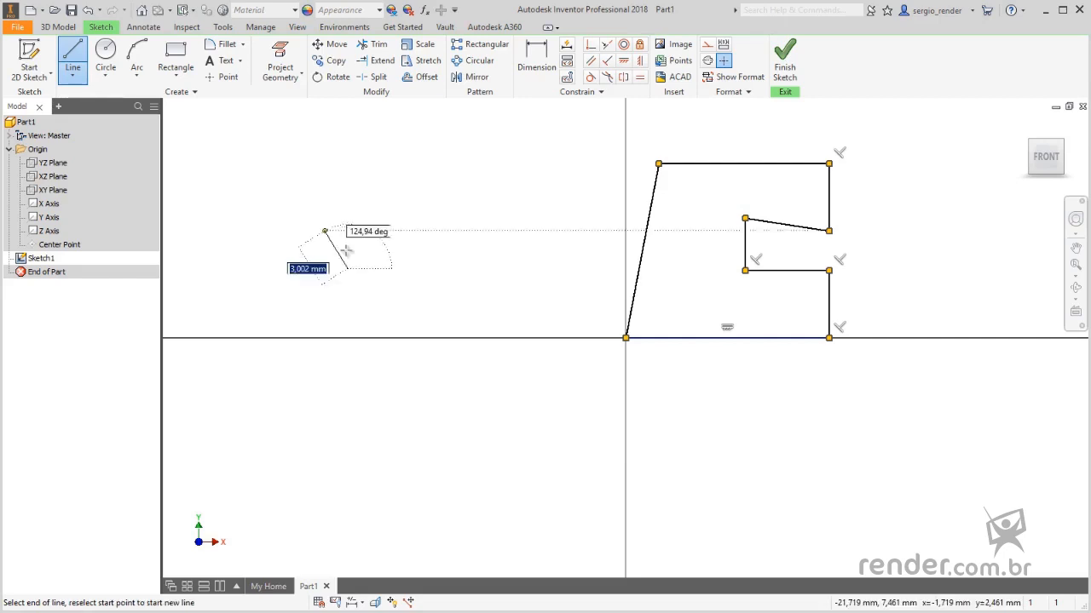
pyautogui.press('Escape')
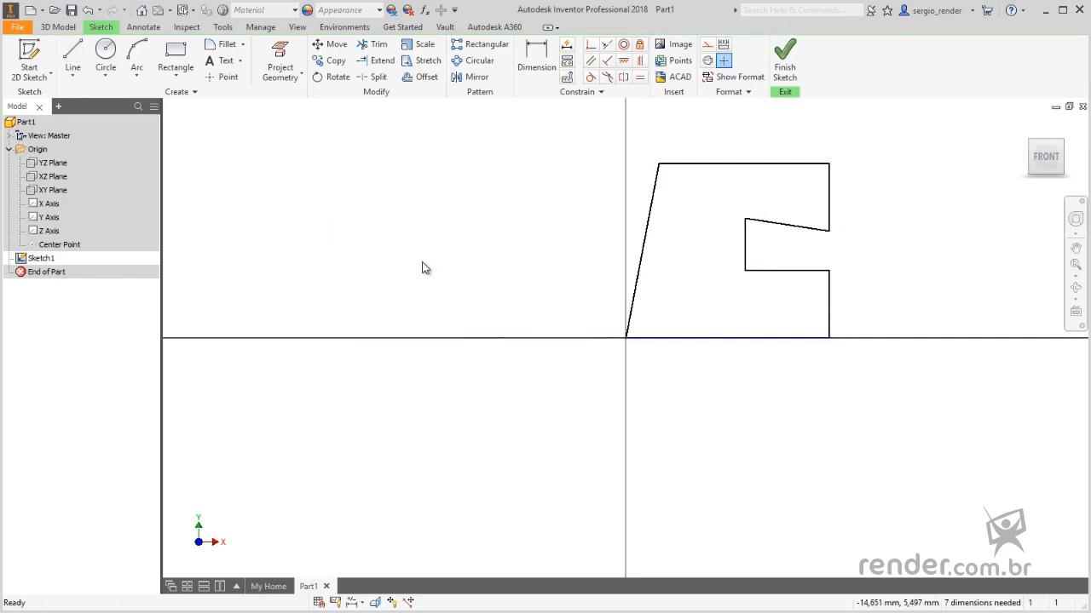
# Convert the profile's top horizontal line to a centerline
pyautogui.click(745, 164)
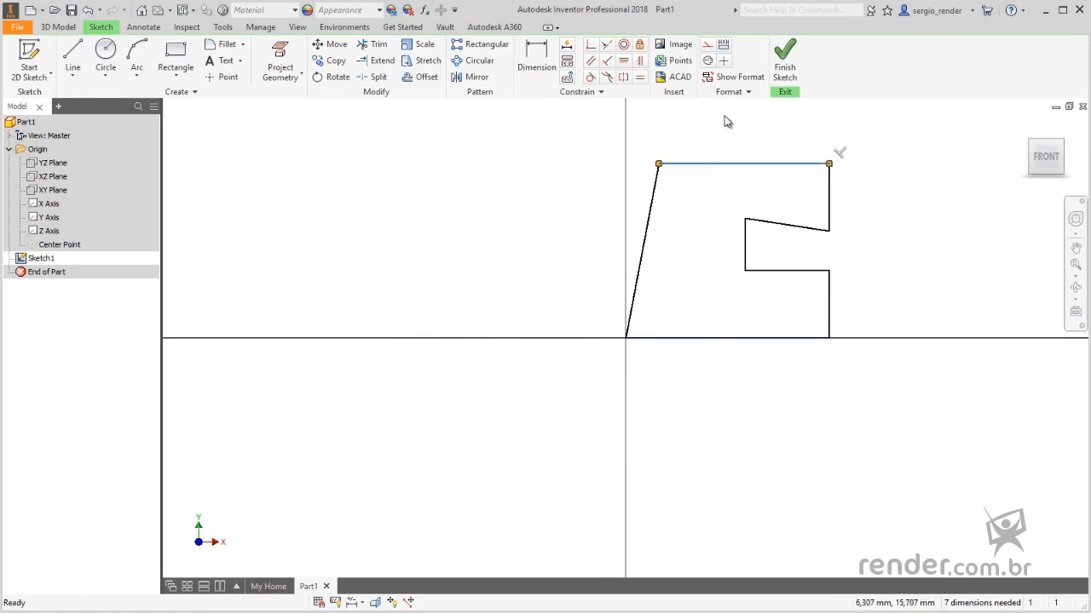
pyautogui.click(706, 62)
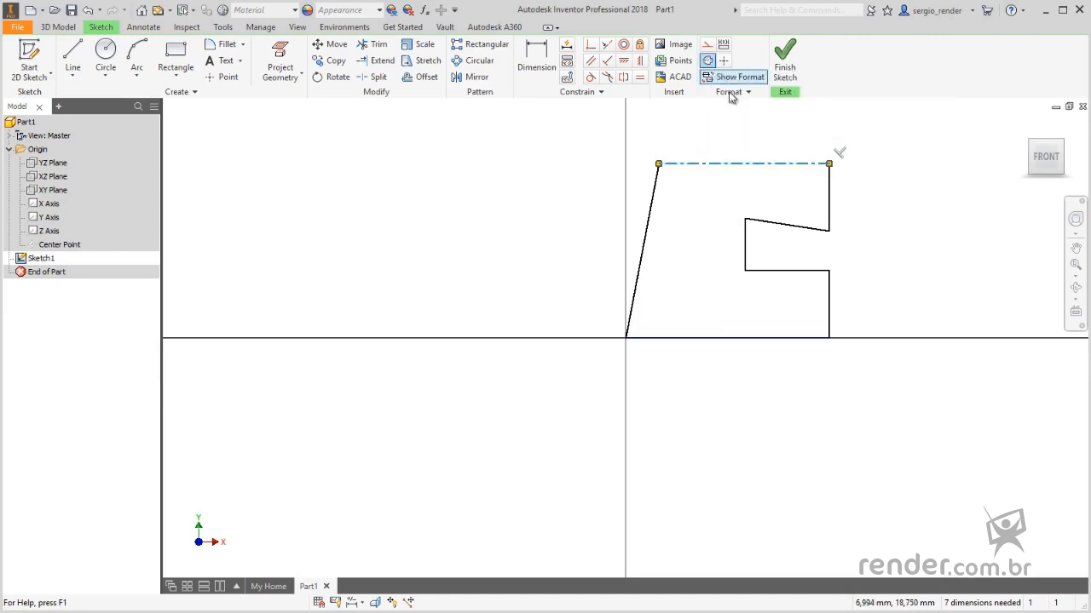
pyautogui.click(759, 148)
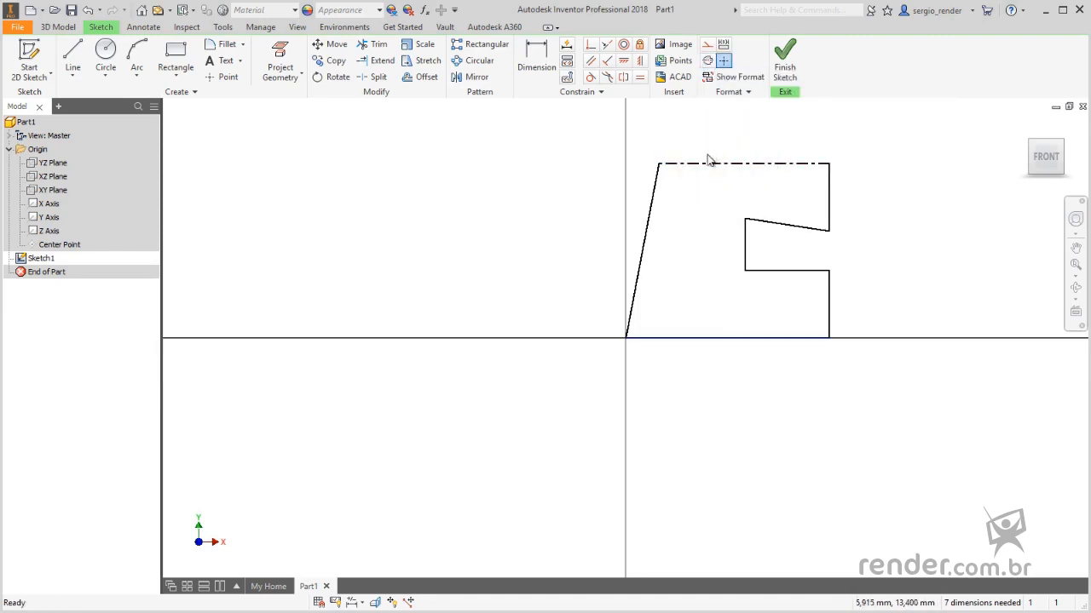
# Turn the profile's top horizontal centerline back into a normal sketch line
pyautogui.click(707, 166)
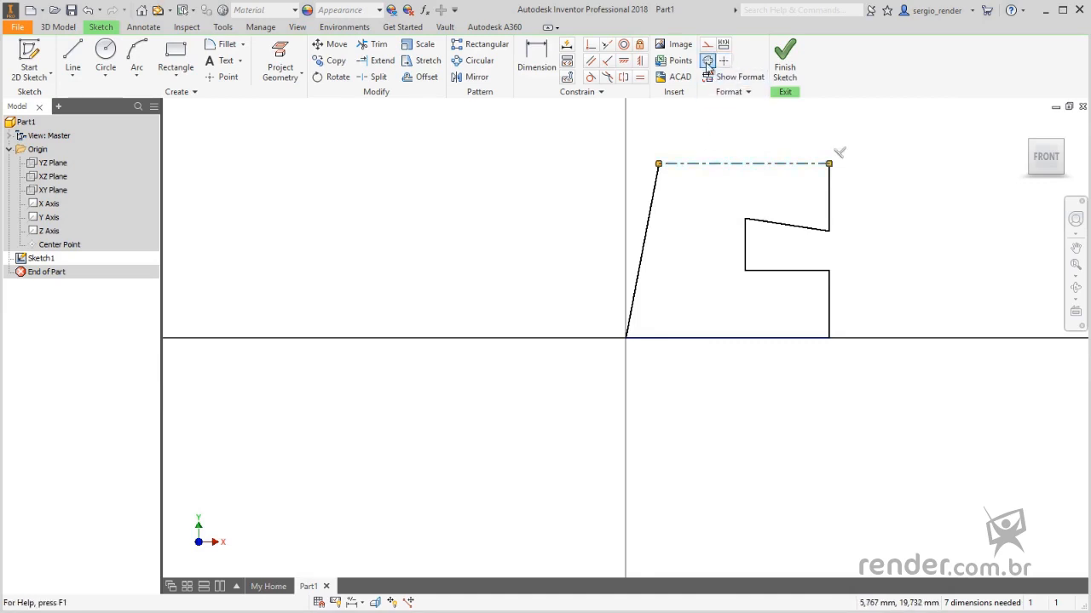
pyautogui.click(708, 62)
pyautogui.click(714, 140)
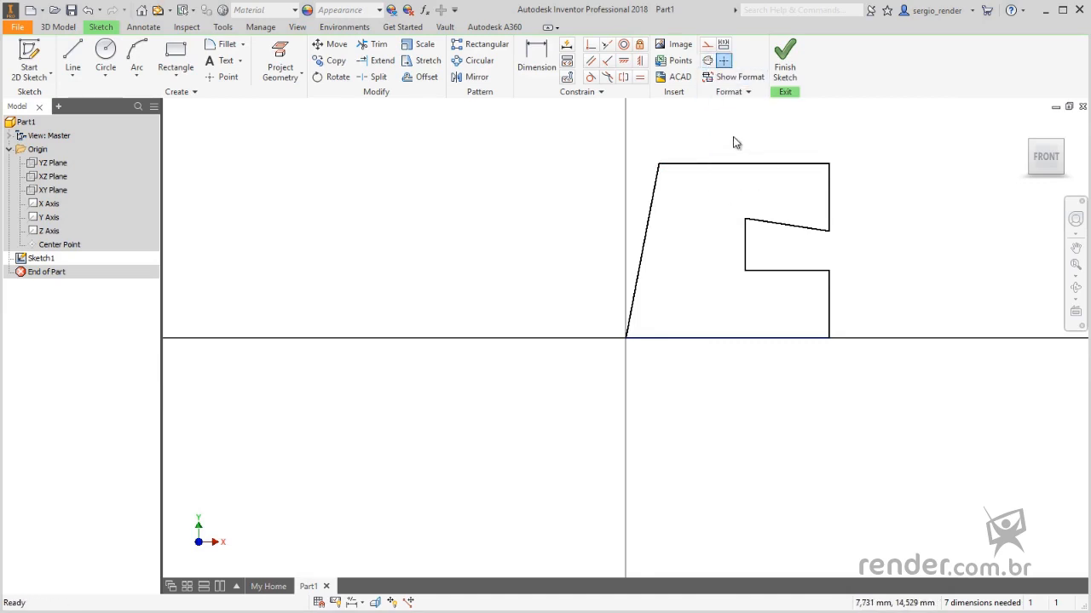
# With the Line tool, sketch a tangent arc from the profile's top-left corner to the origin, bulging outward past the slanted edge
pyautogui.press('l')
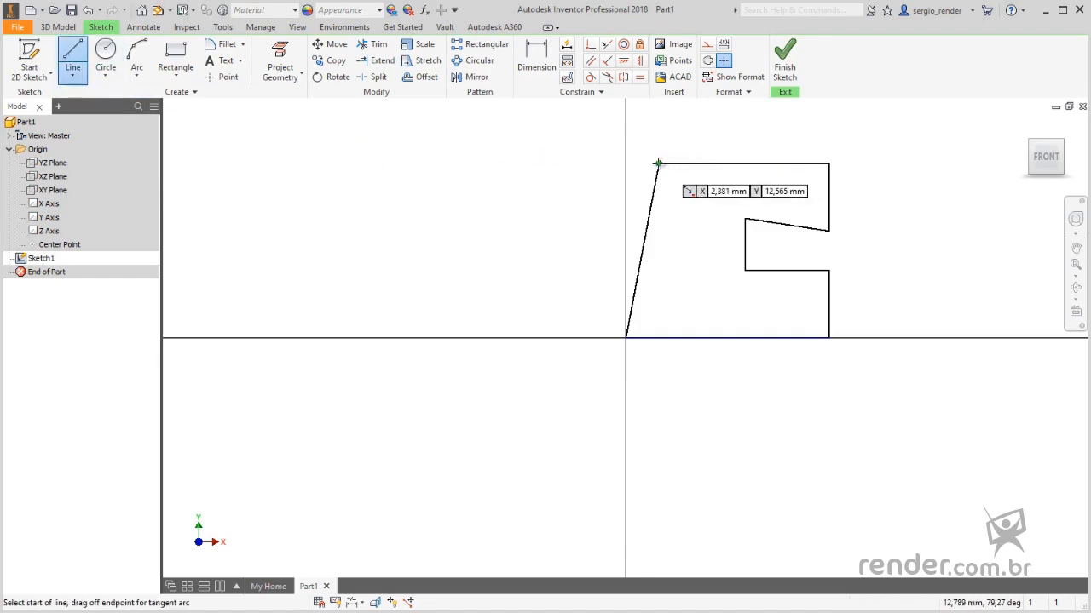
pyautogui.click(658, 163)
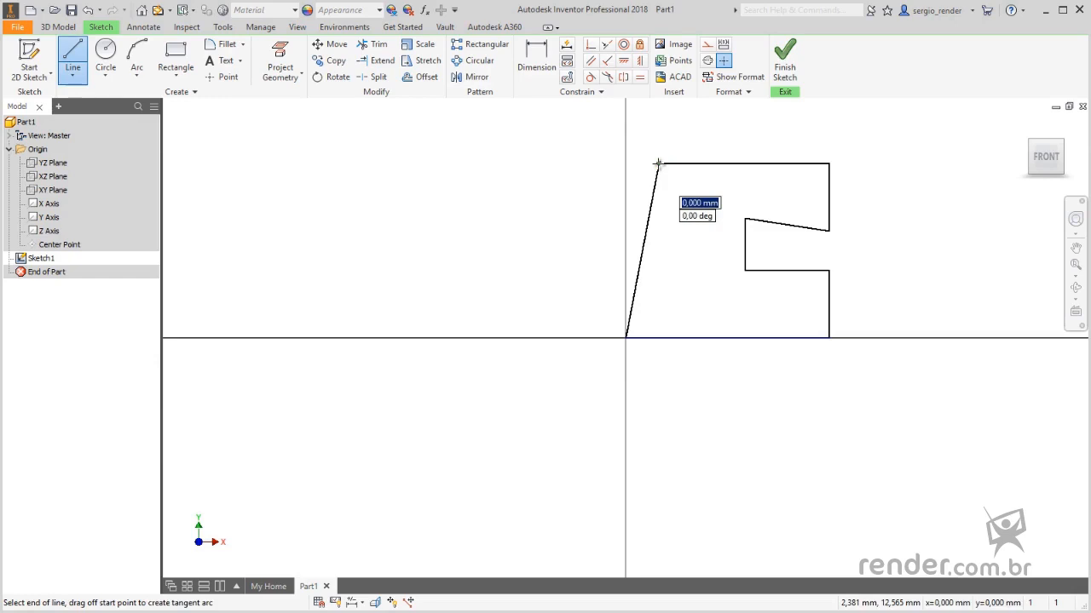
pyautogui.moveTo(657, 162); pyautogui.dragTo(626, 338)
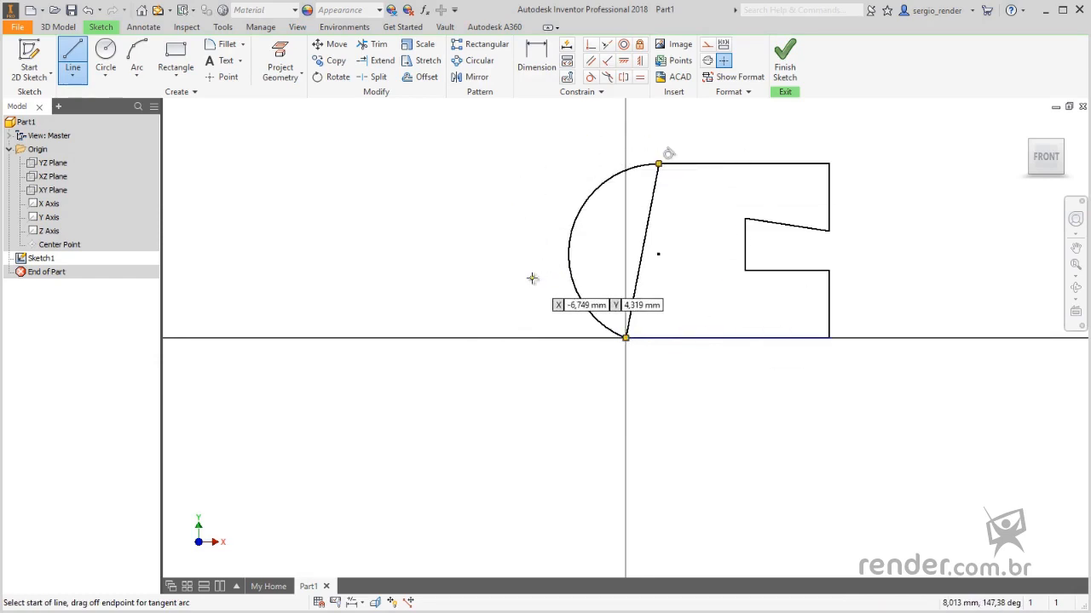
# Sketch a three-point arc above the X axis, well left of the profile, with level endpoints and its opening facing down
pyautogui.click(134, 53)
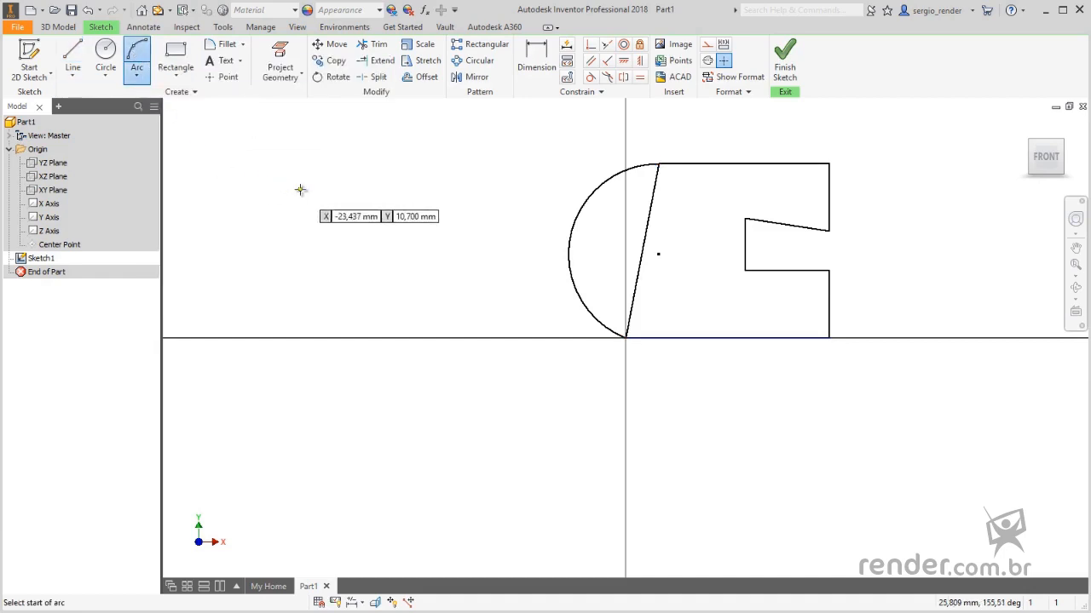
pyautogui.click(250, 232)
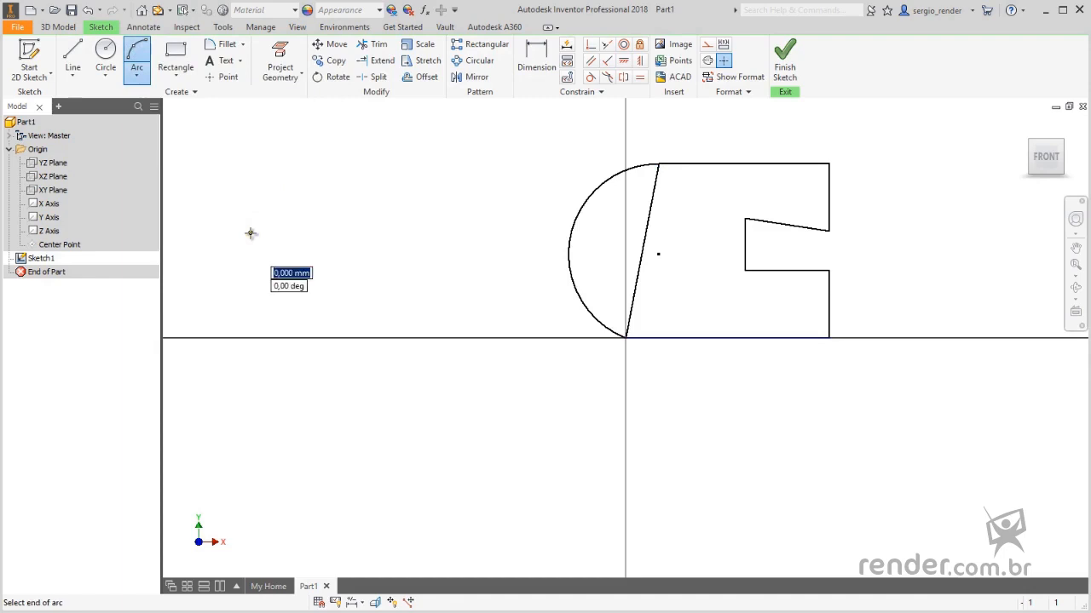
pyautogui.click(375, 232)
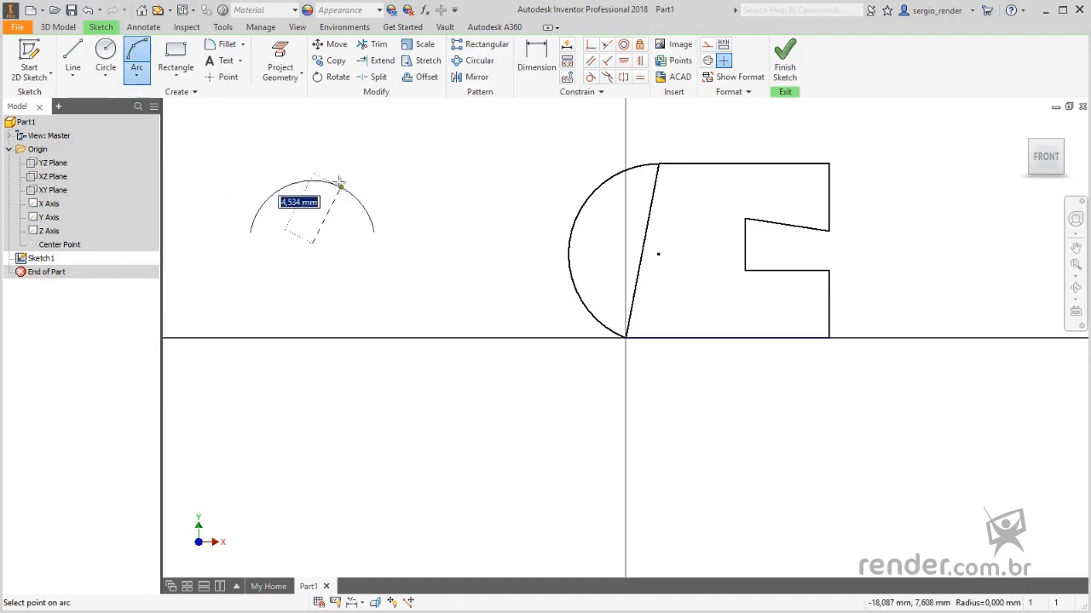
pyautogui.click(367, 165)
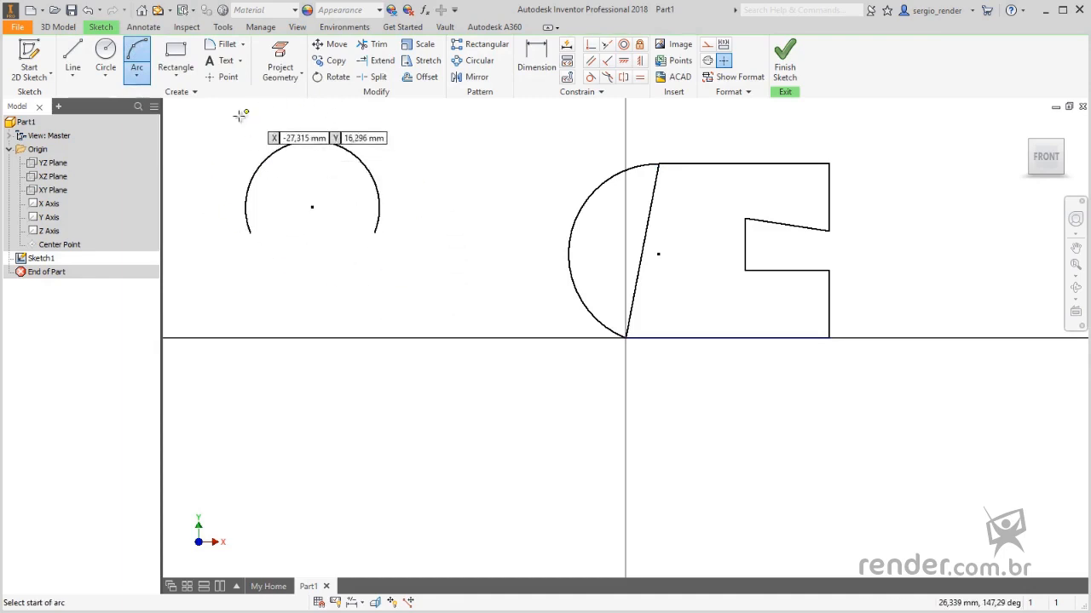
# Sketch a tangent arc that continues the profile's top line from its right end, curving gently down and outward
pyautogui.click(139, 78)
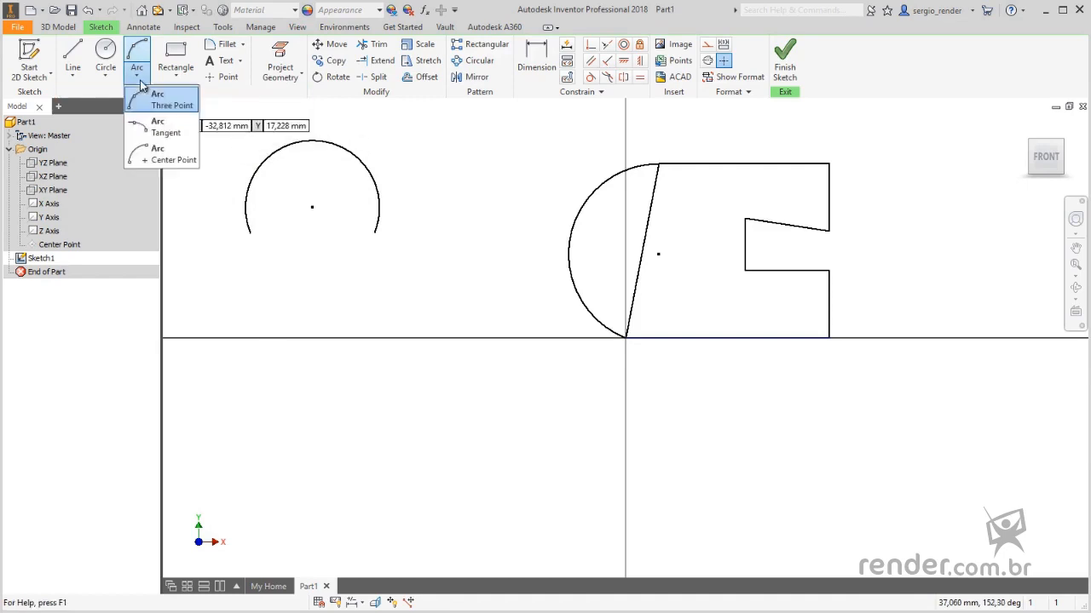
pyautogui.click(169, 127)
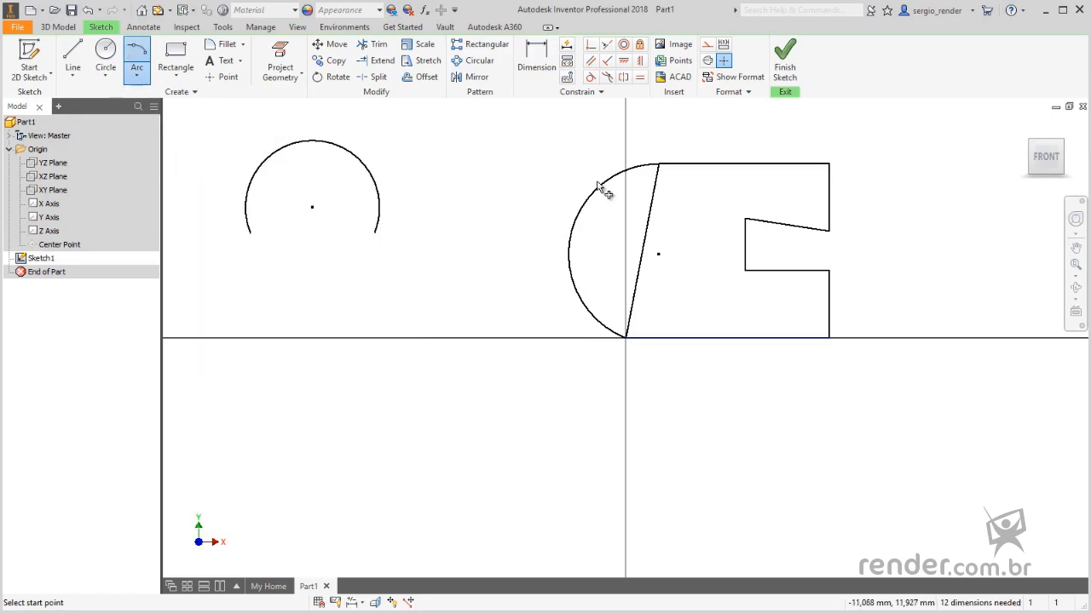
pyautogui.click(828, 164)
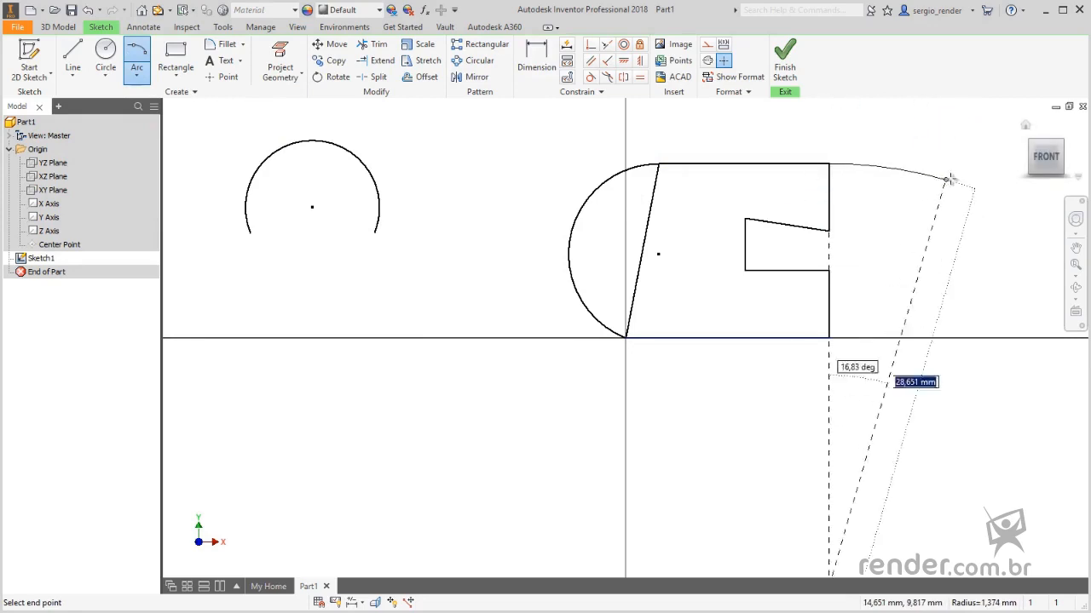
pyautogui.click(1008, 207)
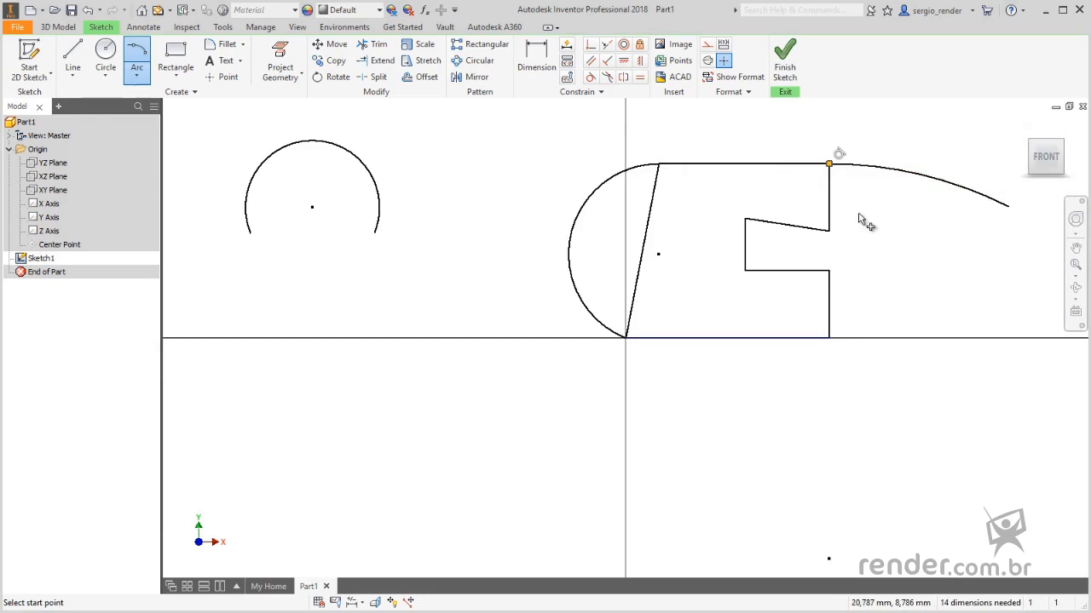
# Sketch a center-point arc with a sweep of about 83 degrees below the X axis, left of the origin
pyautogui.click(137, 75)
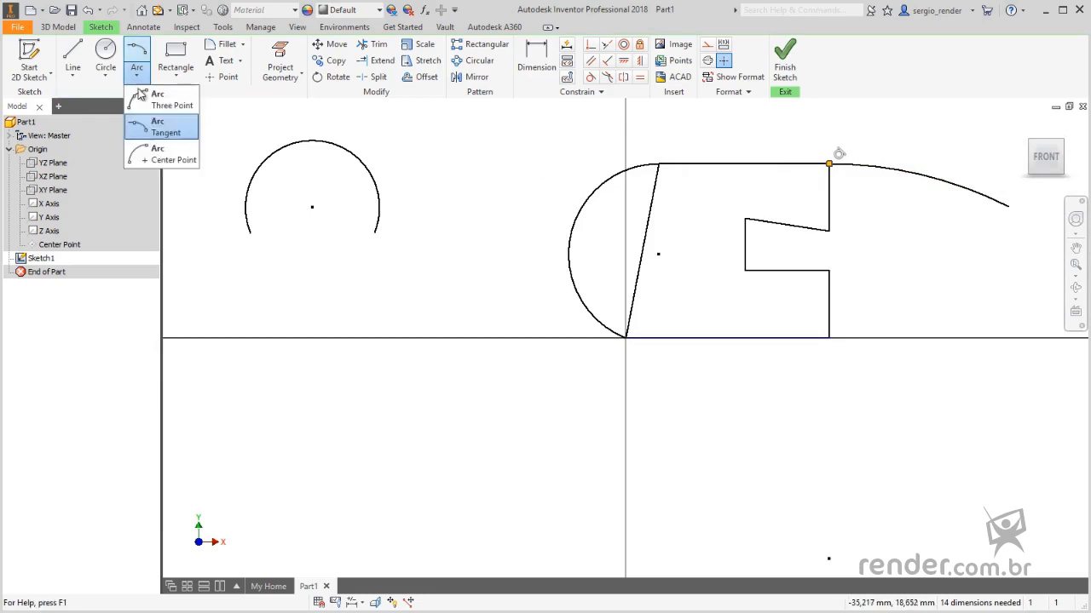
pyautogui.click(181, 160)
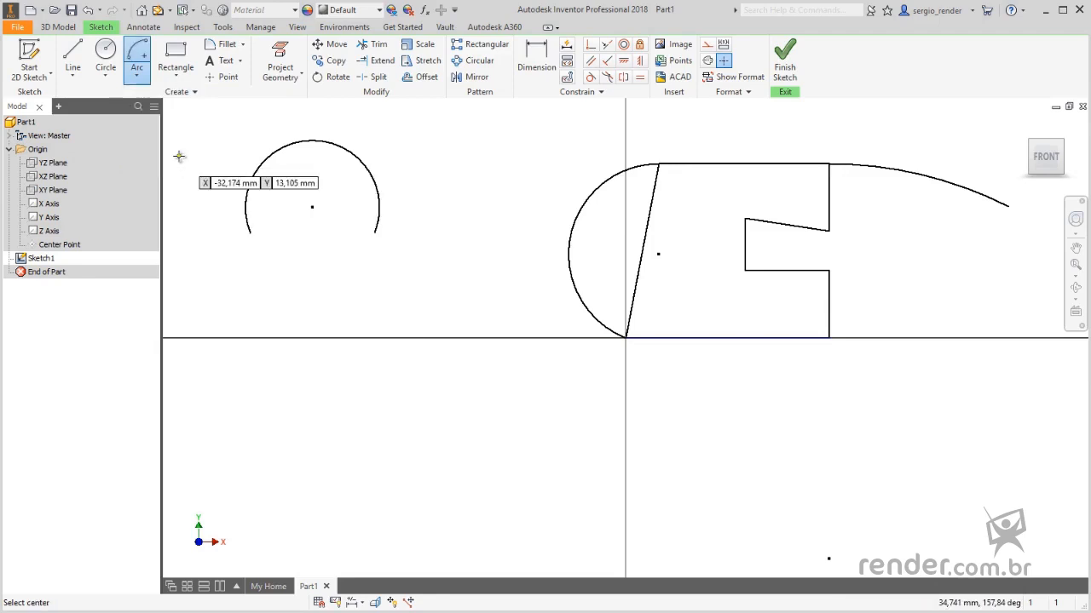
pyautogui.click(365, 439)
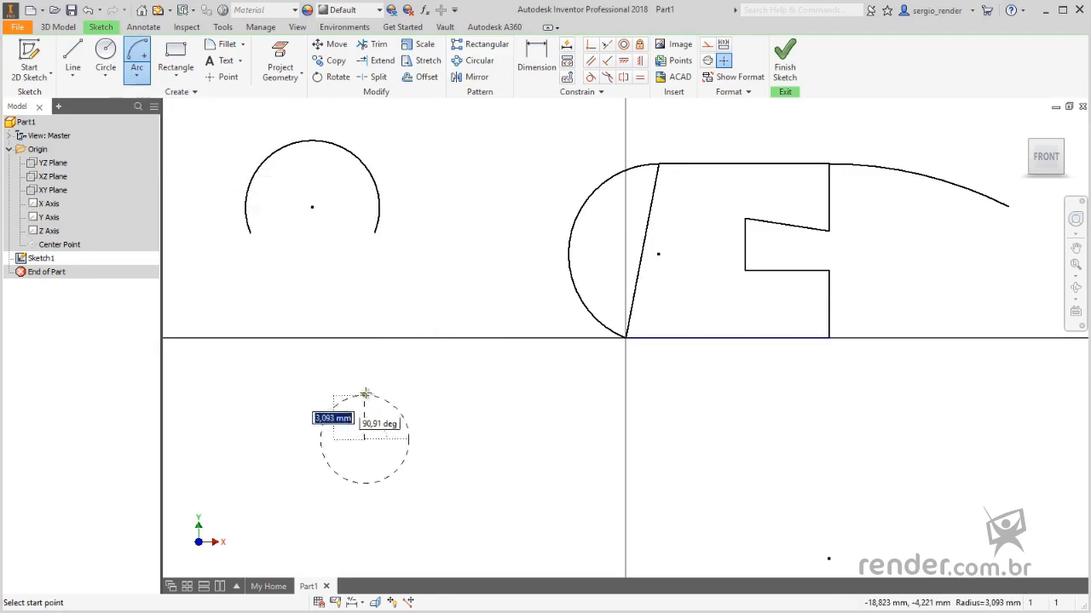
pyautogui.click(429, 399)
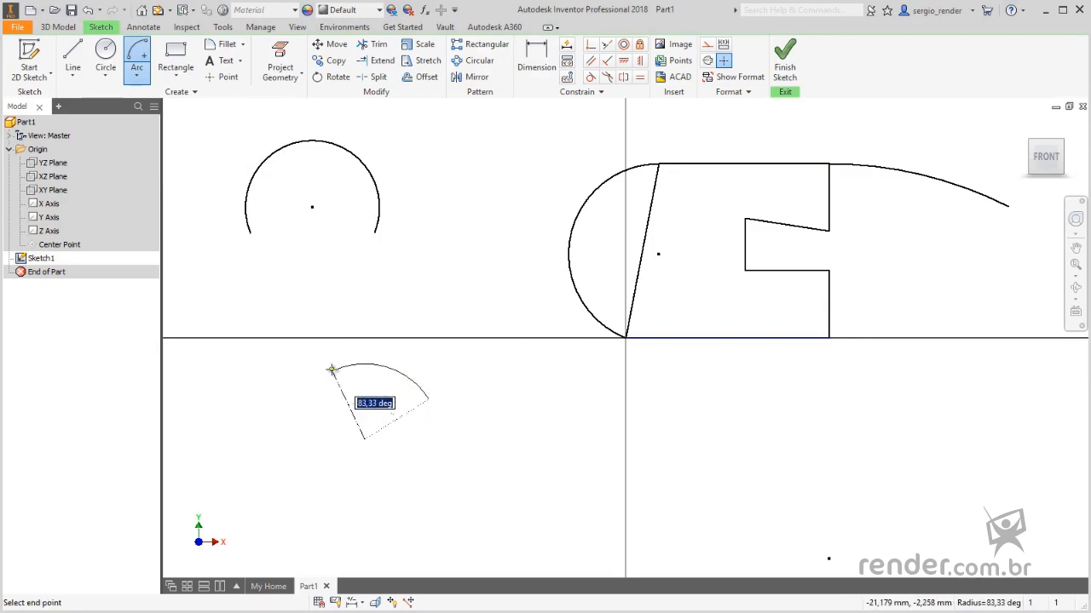
pyautogui.click(331, 369)
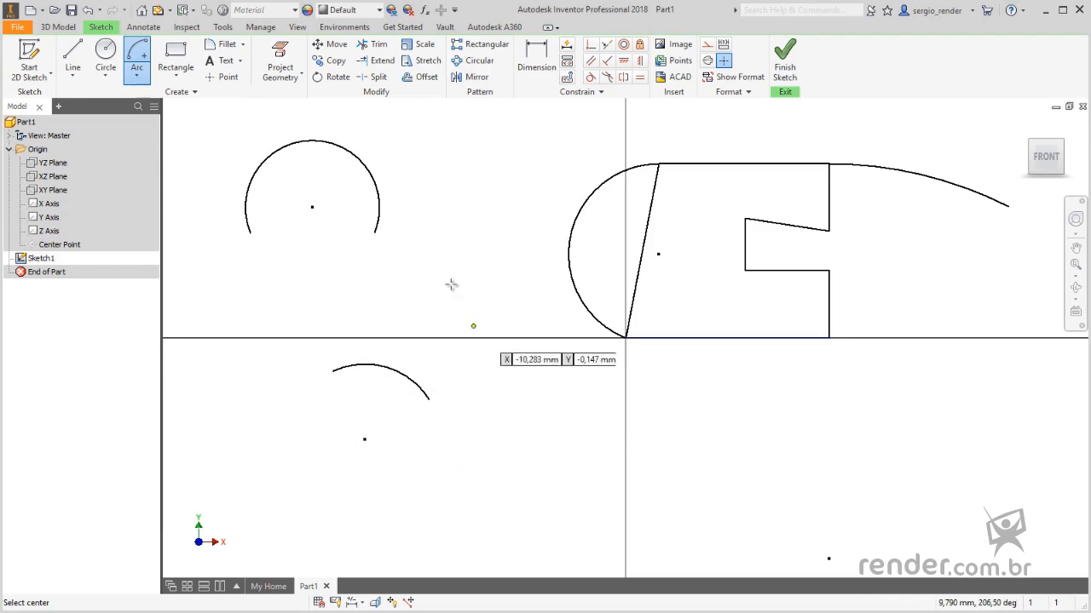
# Sketch a circle about 2.8 mm in diameter inside the upper left part of the profile
pyautogui.click(104, 53)
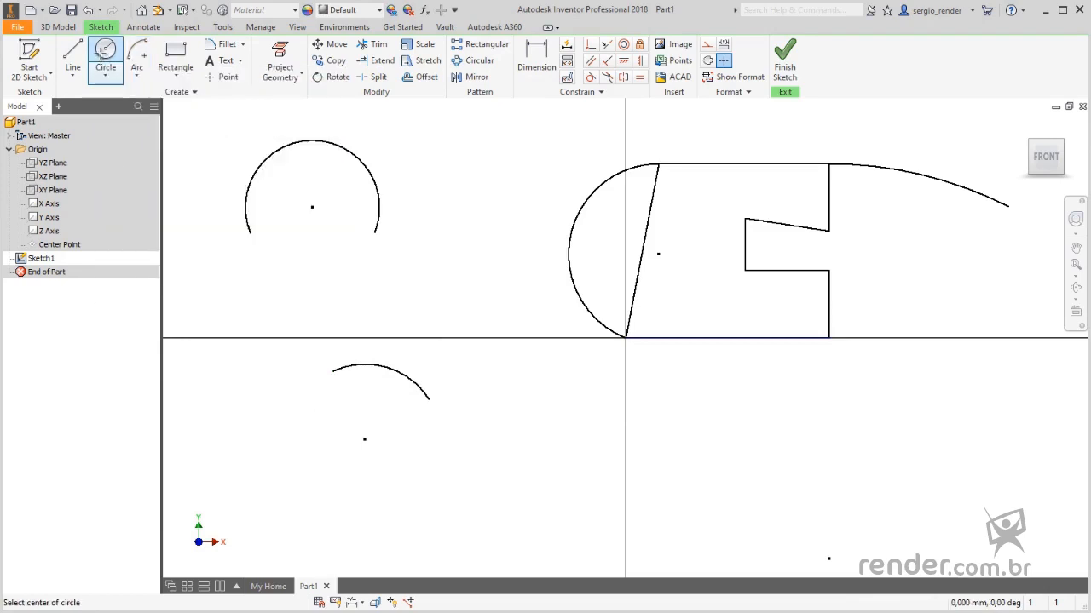
pyautogui.press('Escape')
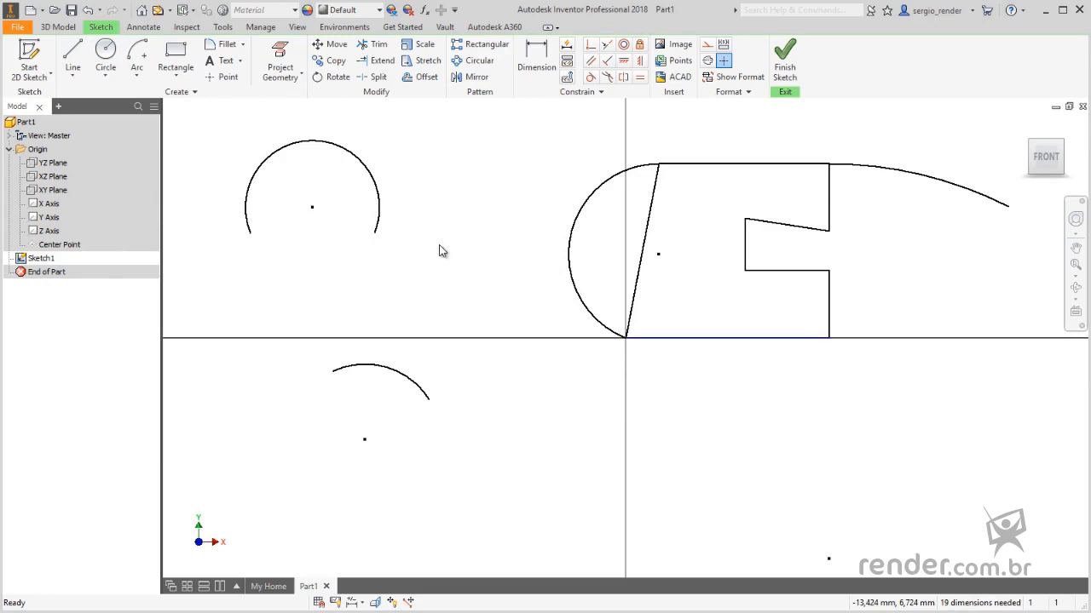
pyautogui.press('c')
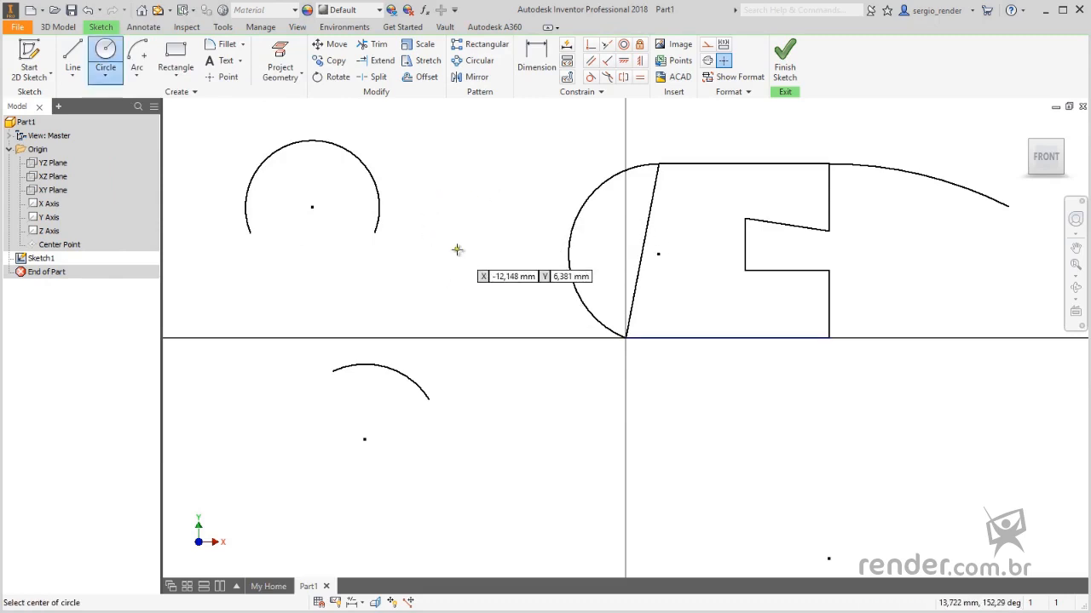
pyautogui.click(698, 202)
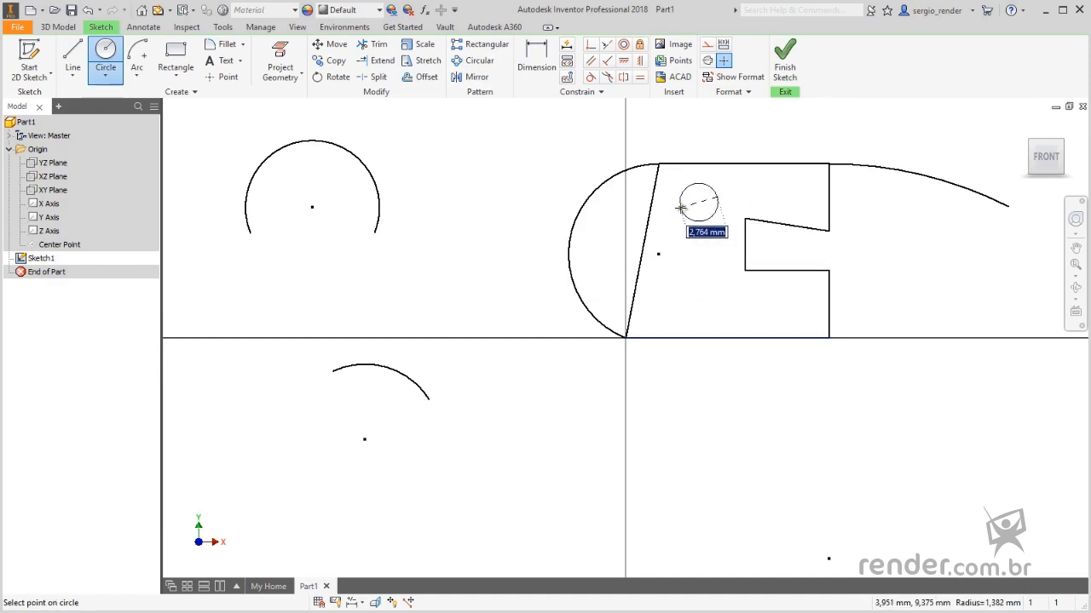
pyautogui.click(681, 208)
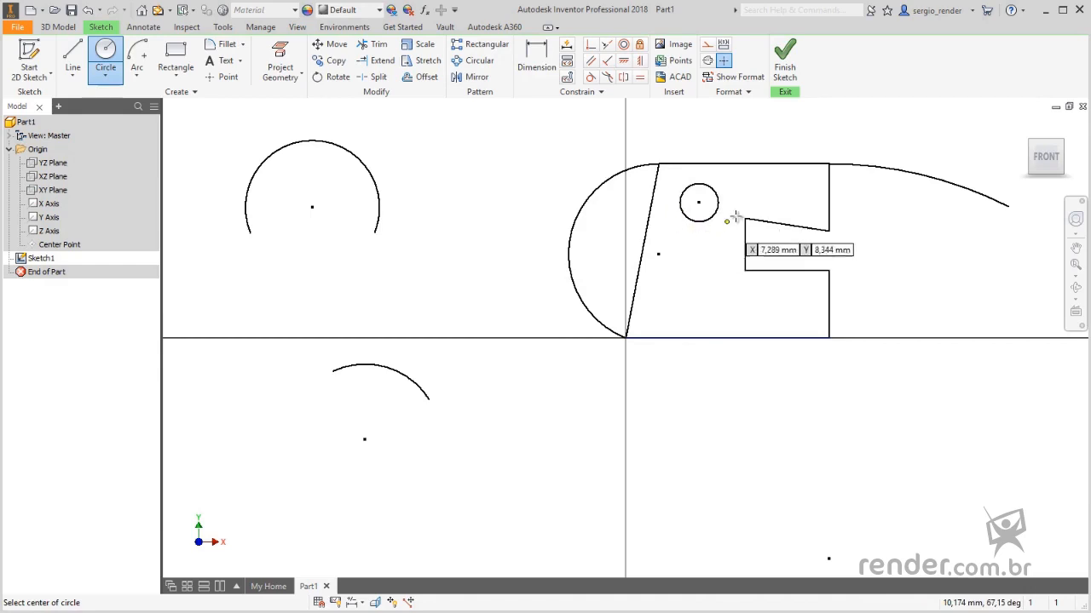
# Sketch a second circle with a diameter of exactly 5 mm inside the profile, below the small circle
pyautogui.click(691, 289)
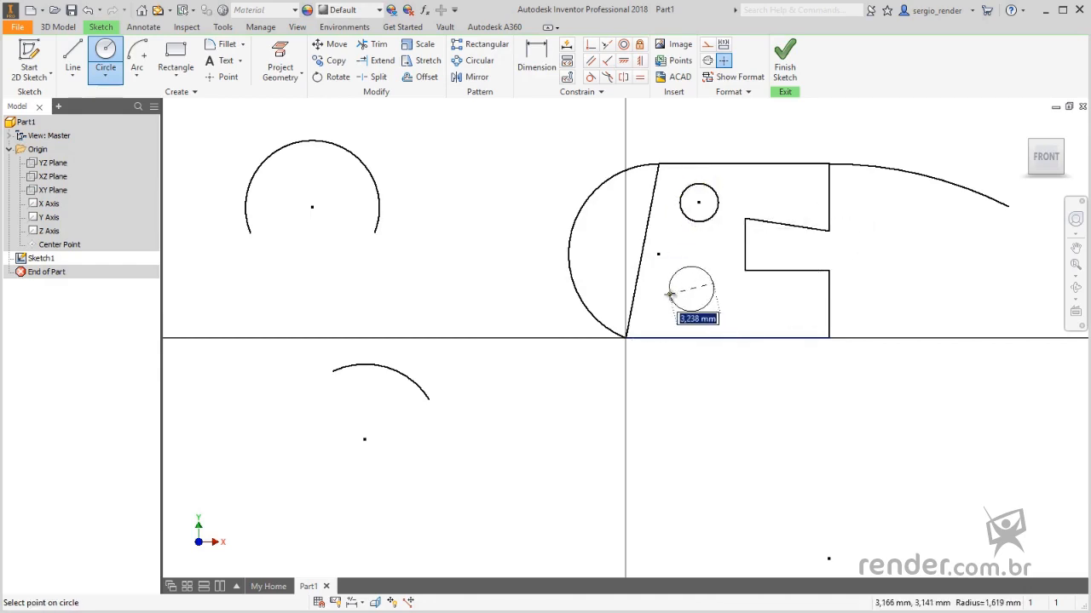
pyautogui.write('5')
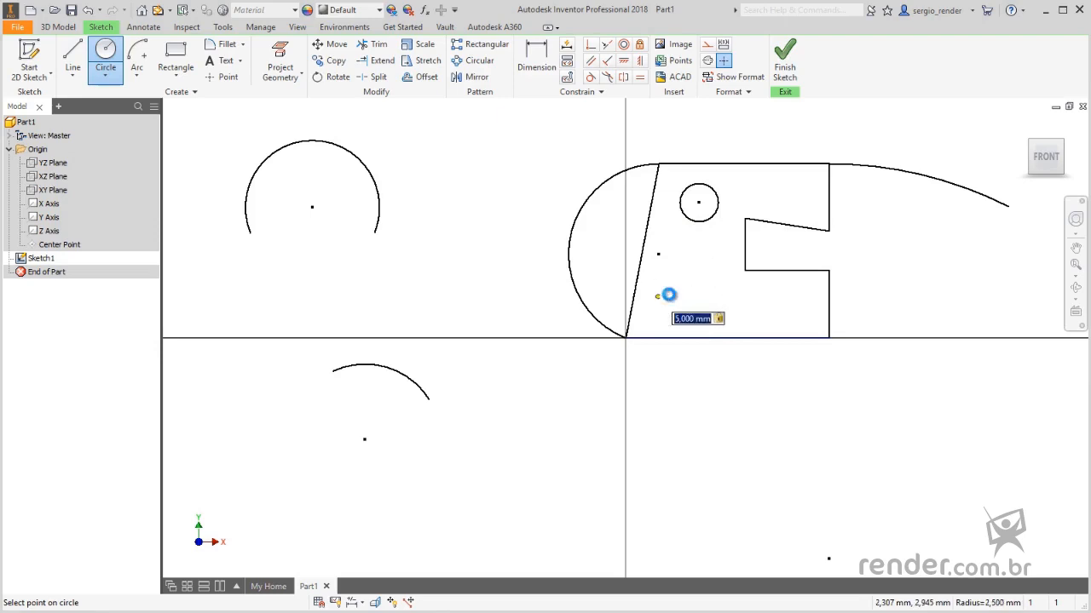
pyautogui.press('Return')
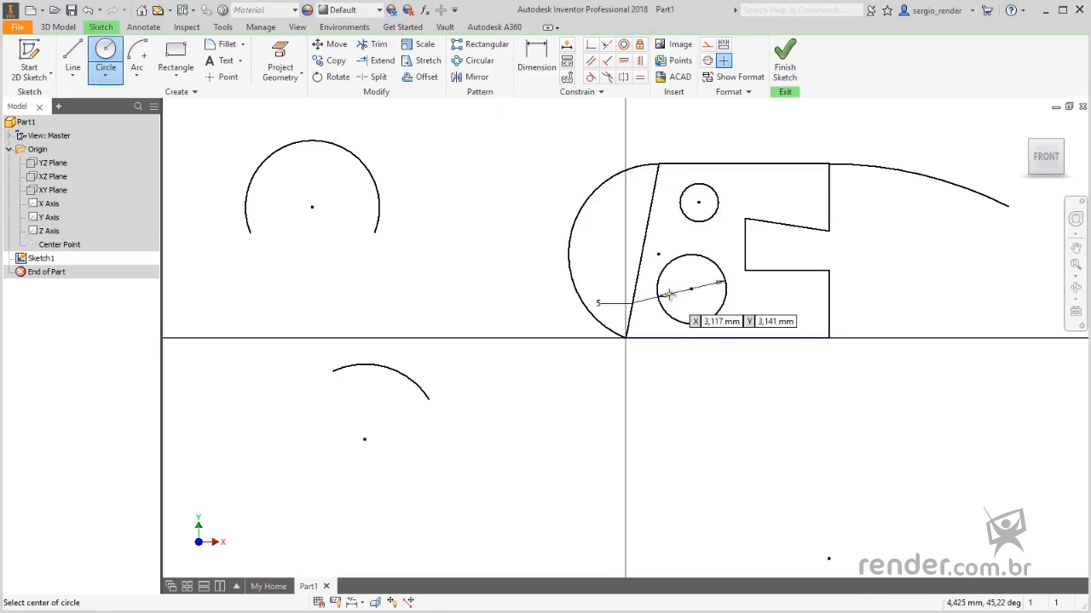
# Sketch a two-point rectangle about 8 mm wide and 4.5 mm high below the profile
pyautogui.click(176, 59)
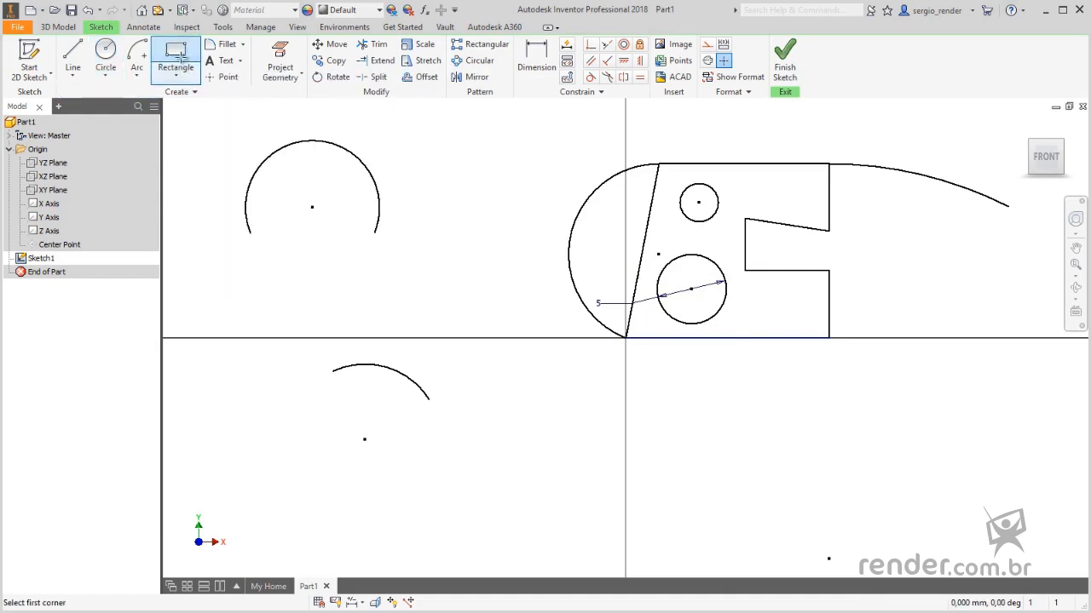
pyautogui.click(729, 462)
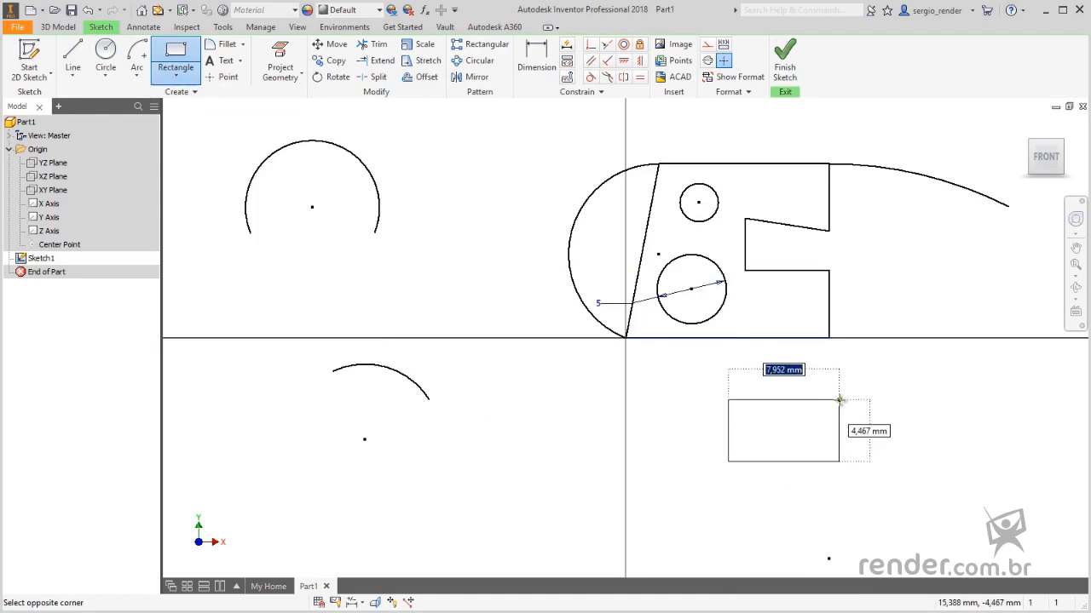
pyautogui.click(839, 399)
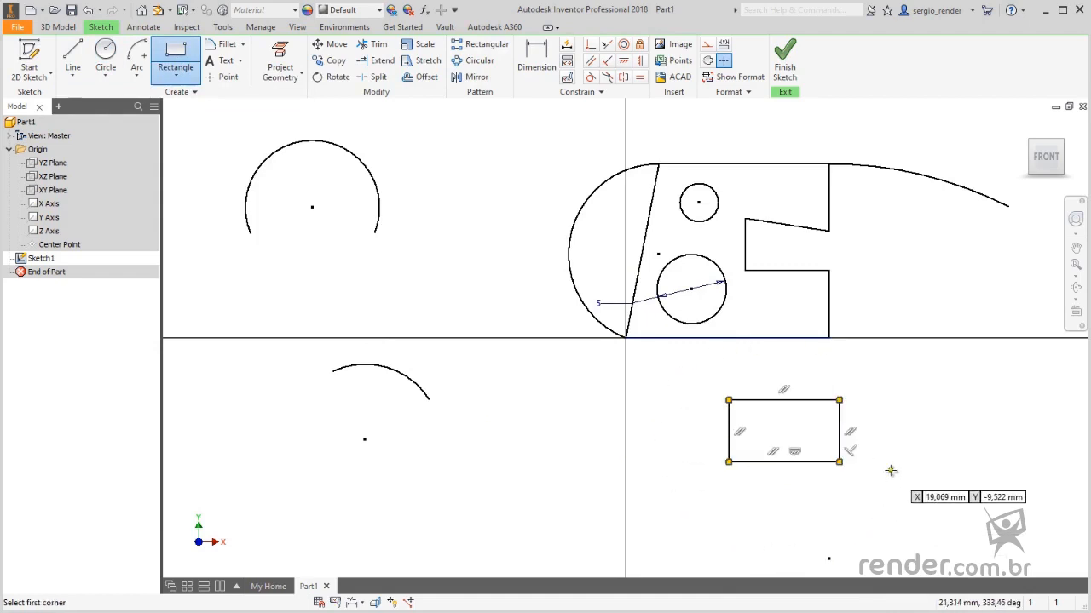
# Sketch a tall, narrow two-point center rectangle below the X axis, between the center-point arc and the Y axis
pyautogui.click(159, 81)
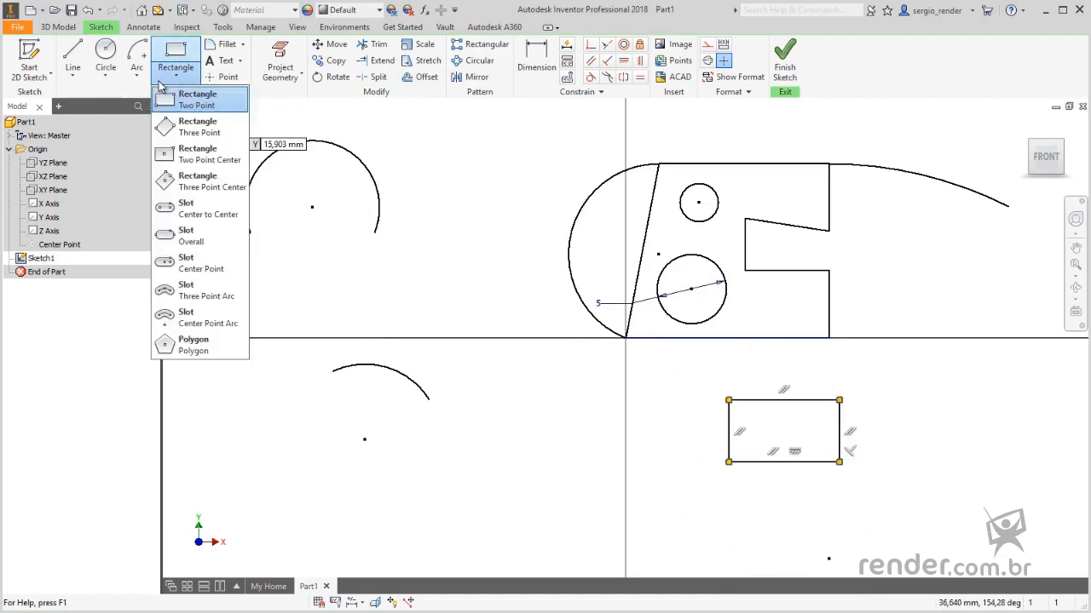
pyautogui.click(220, 159)
pyautogui.click(526, 488)
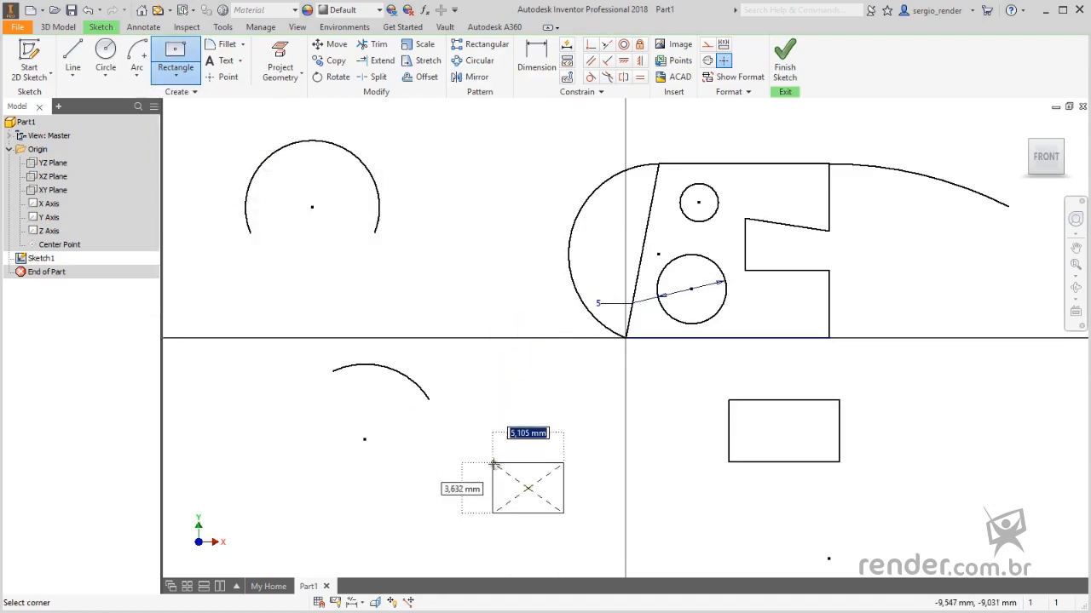
pyautogui.click(515, 413)
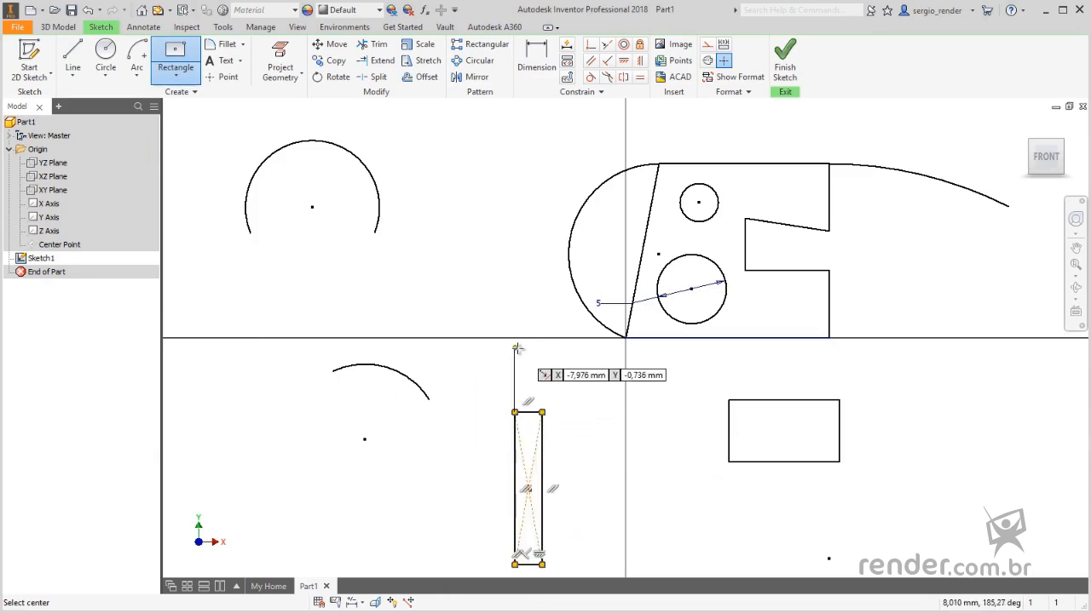
pyautogui.press('Escape')
# Delete the three-point arc, the center-point arc and the tangent arc beside the profile's slanted edge
pyautogui.click(375, 181)
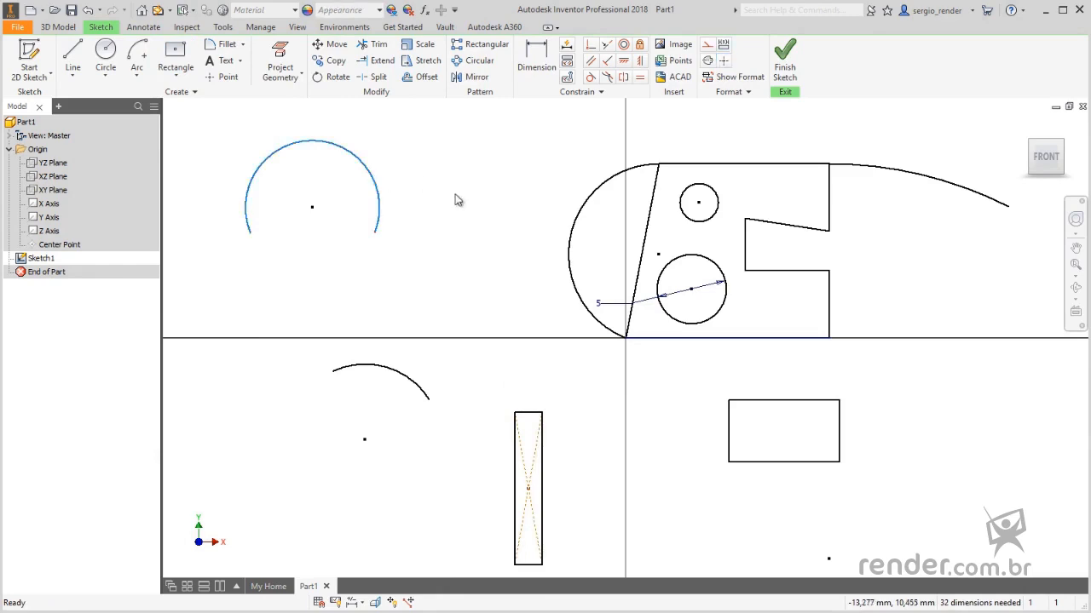
pyautogui.press('Delete')
pyautogui.click(583, 201)
pyautogui.press('Delete')
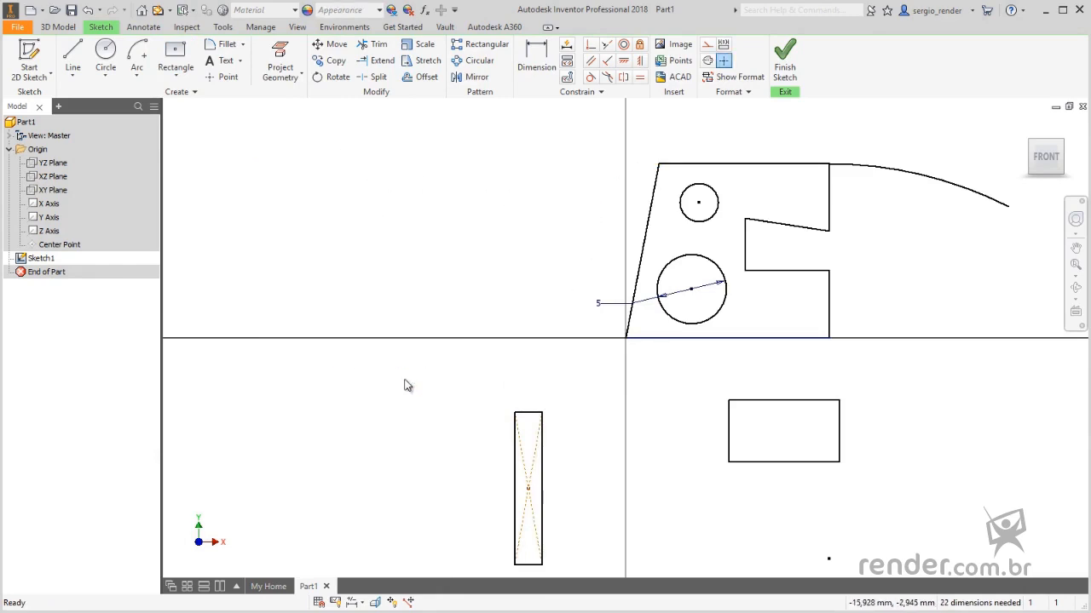
# Delete both rectangles below the X axis and the tangent arc at the profile's top-right corner
pyautogui.moveTo(470, 390); pyautogui.dragTo(598, 579)
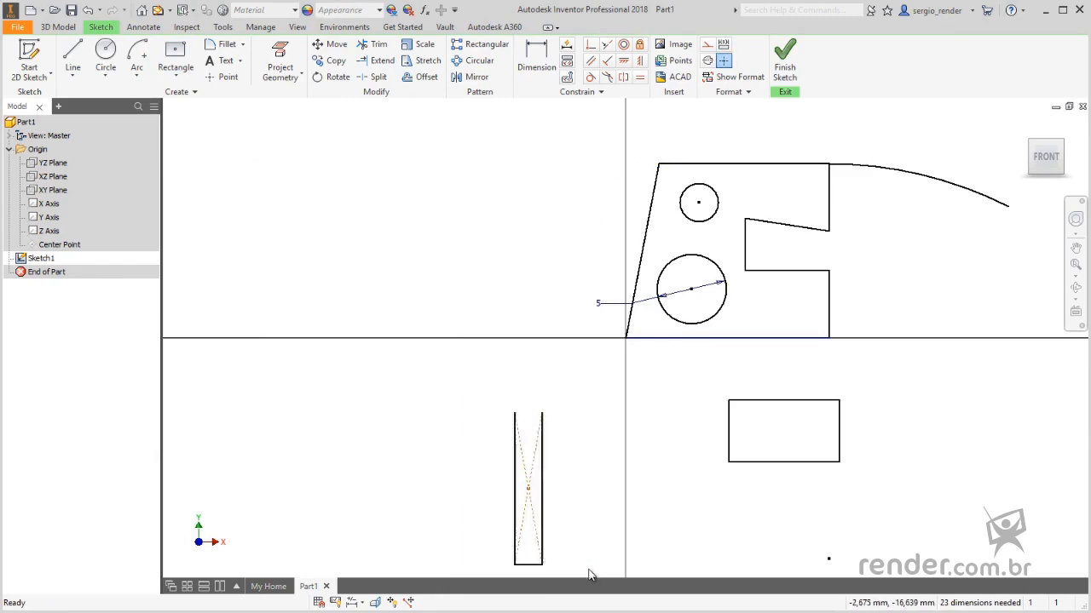
pyautogui.press('Delete')
pyautogui.moveTo(701, 359); pyautogui.dragTo(882, 513)
pyautogui.press('Delete')
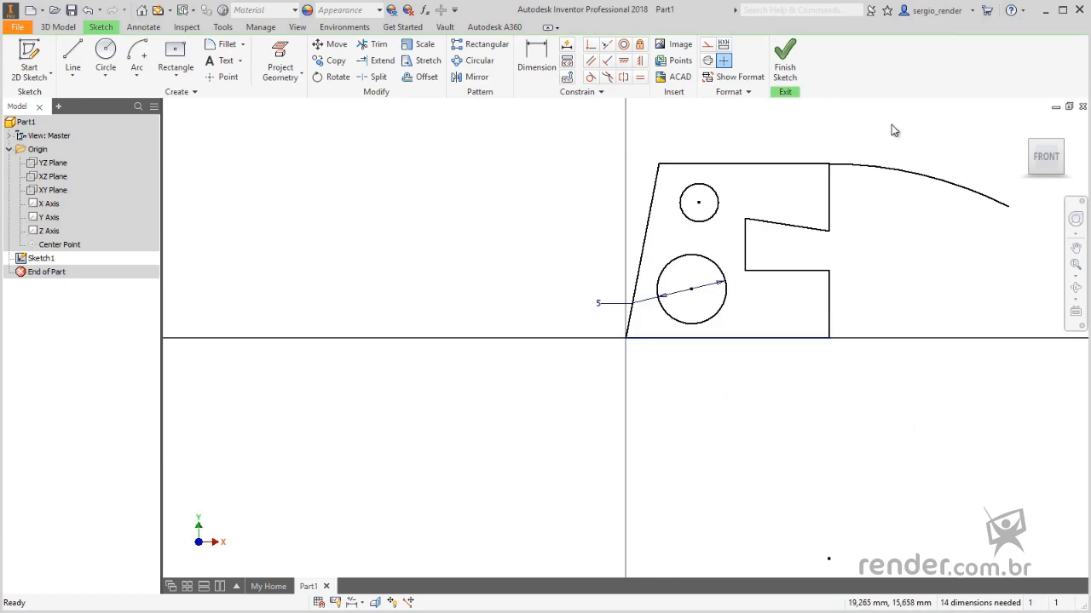
pyautogui.press('Delete')
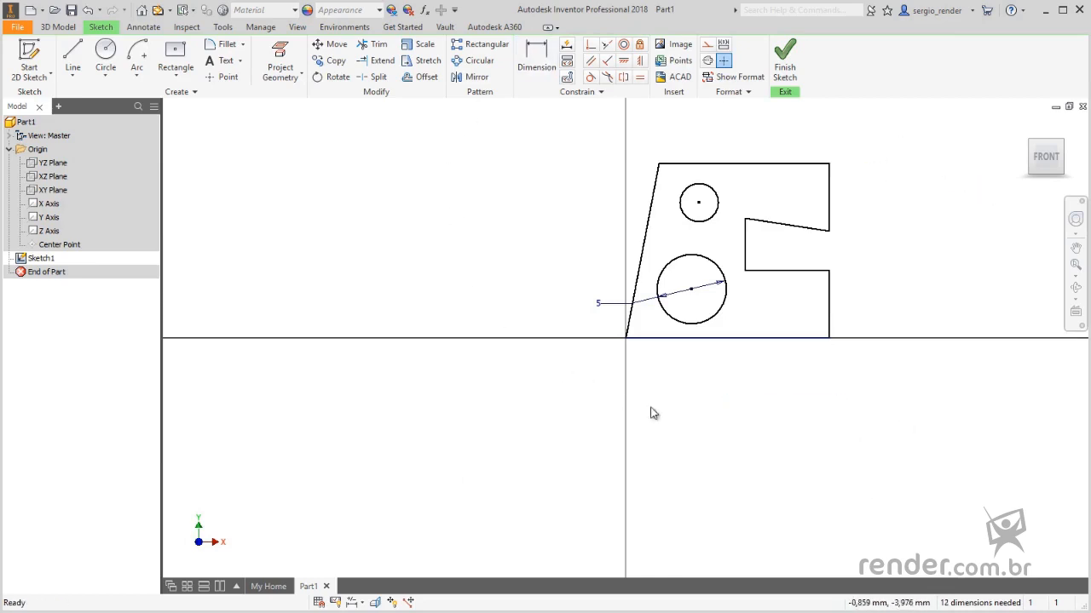